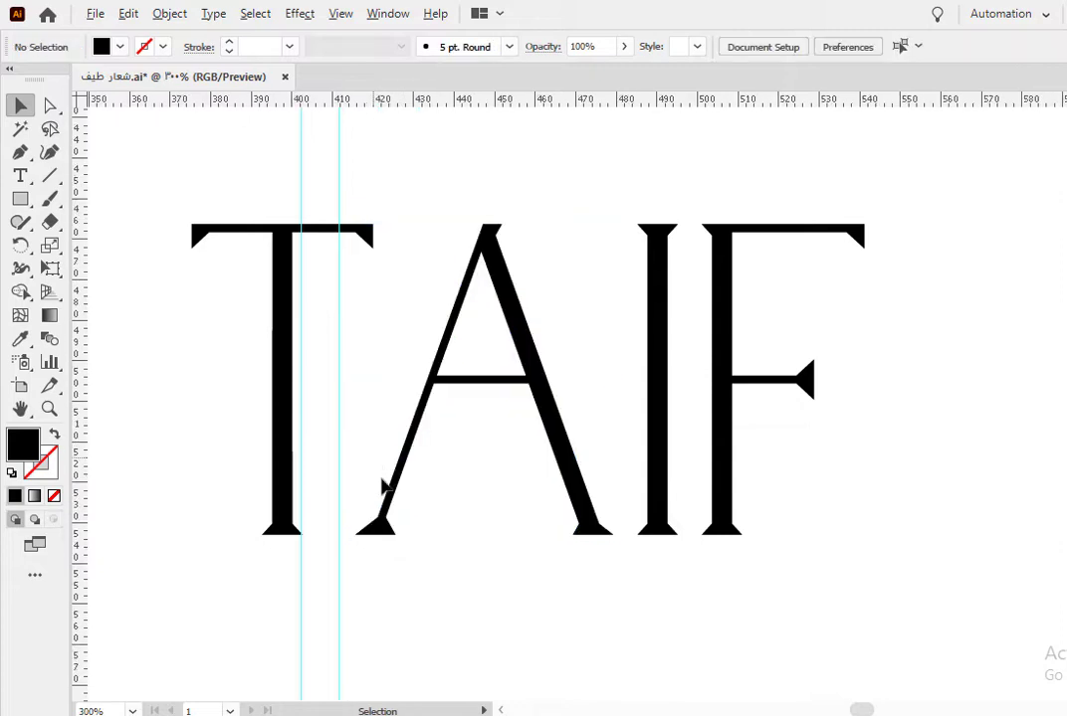
Move the letter A toward the T so its left foot meets the second vertical guide
scroll(382, 482, "up", 2)
left_click_drag(395, 410, 714, 414)
scroll(345, 403, "up", 4)
key("ctrl+shift+a")
left_click(741, 495)
scroll(822, 363, "down", 6)
left_click_drag(822, 356, 478, 388)
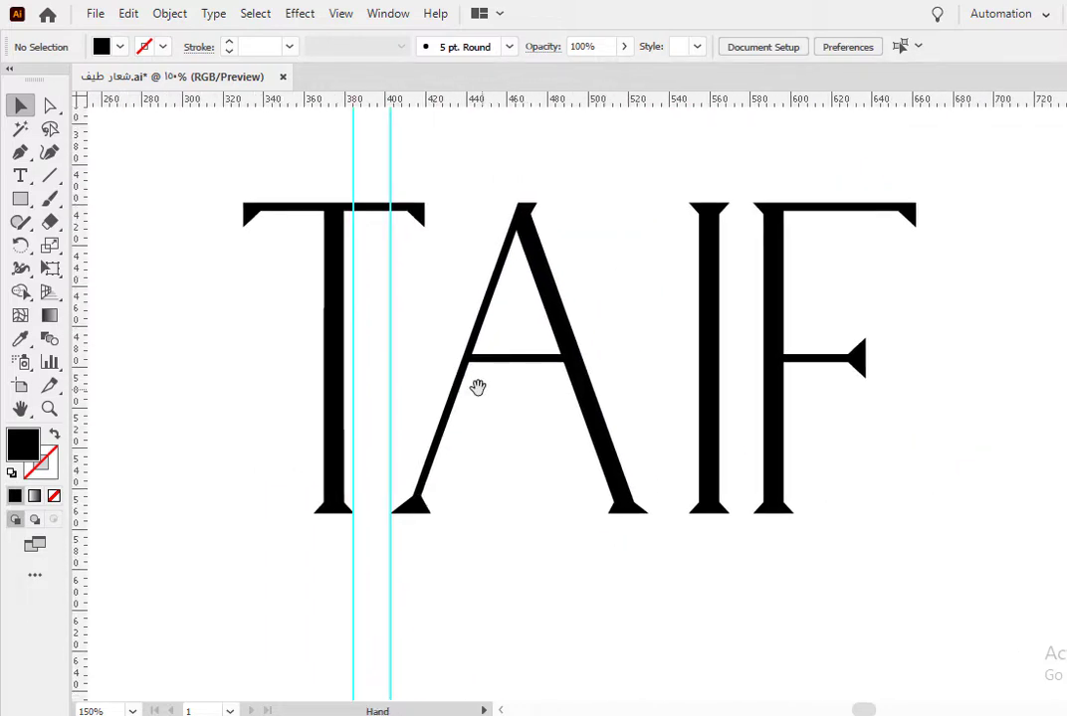
Copy the pair of vertical guides into the gap between A and I, starting at the A's right foot
left_click_drag(405, 340, 375, 371)
left_click(486, 575)
left_click_drag(488, 576, 244, 597)
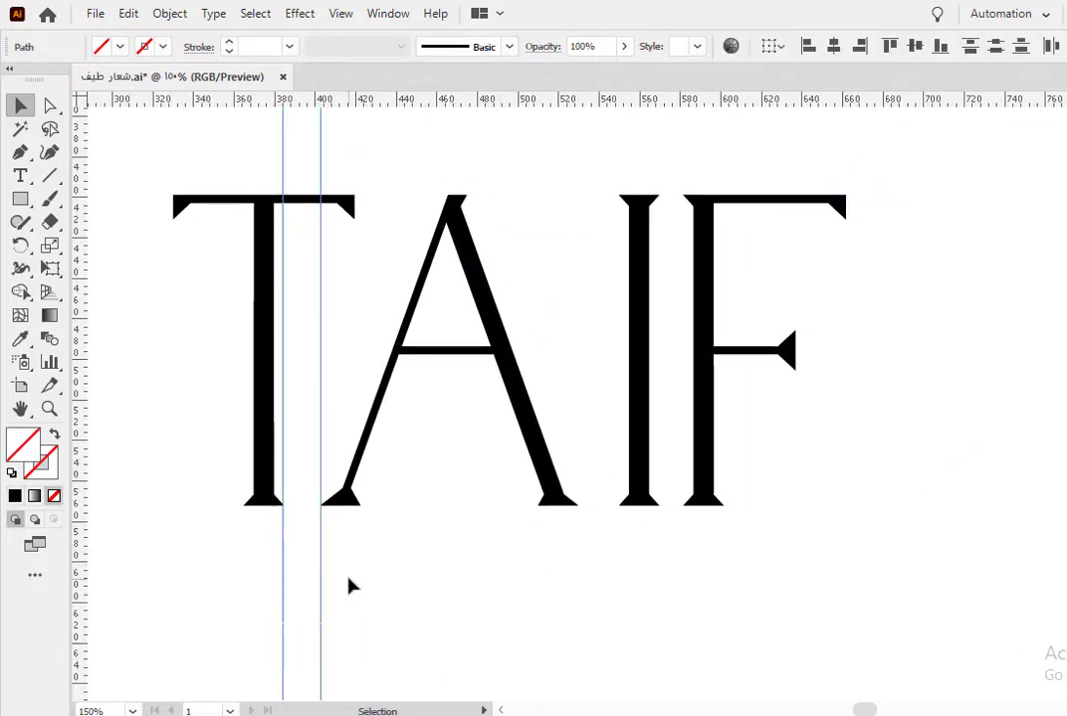
left_click_drag(322, 574, 619, 574)
scroll(578, 507, "up", 6)
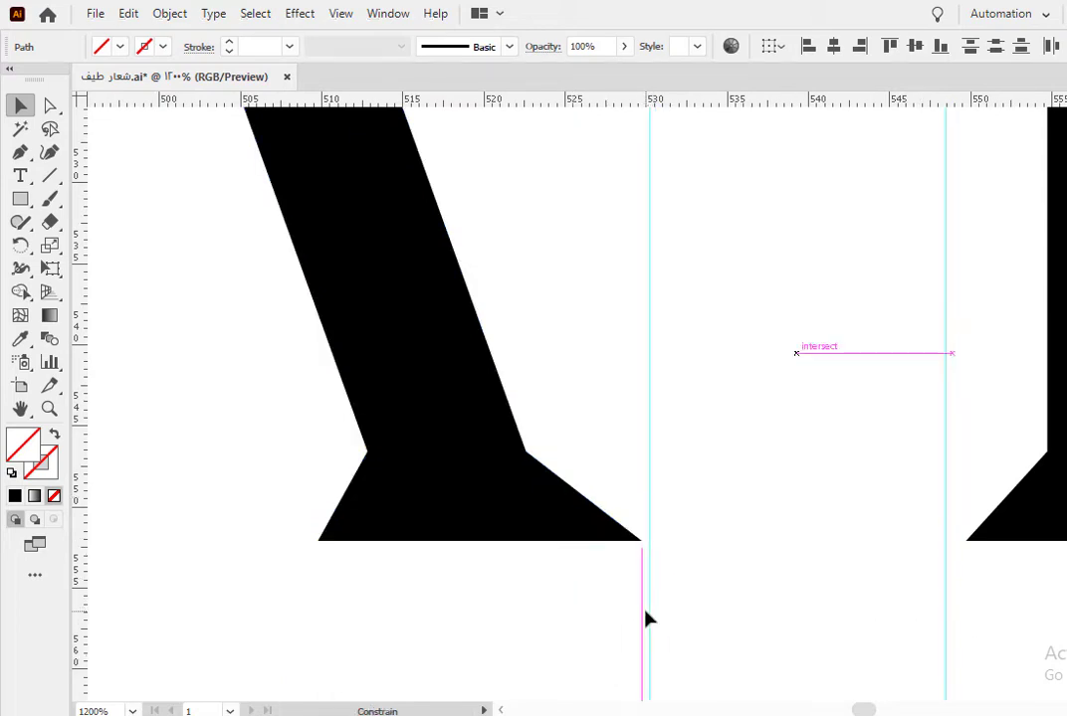
scroll(697, 602, "down", 5)
scroll(768, 602, "down", 2)
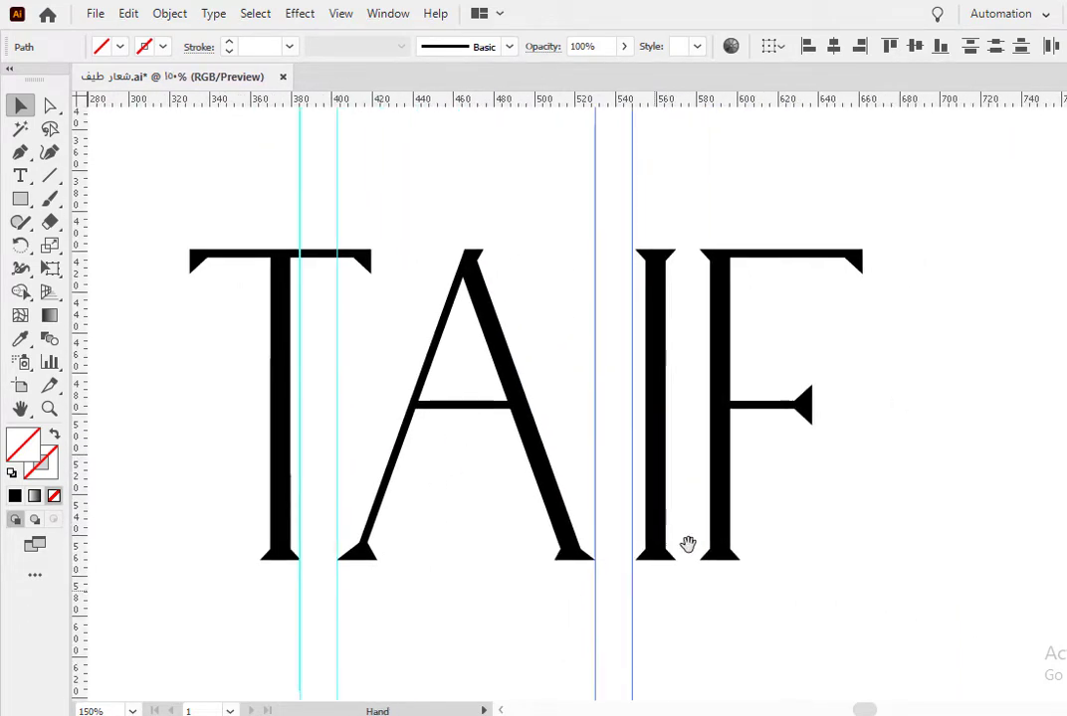
Move the letter I left so its foot meets the second guide of the copied pair
left_click_drag(734, 547, 805, 547)
left_click(702, 626)
scroll(652, 550, "up", 5)
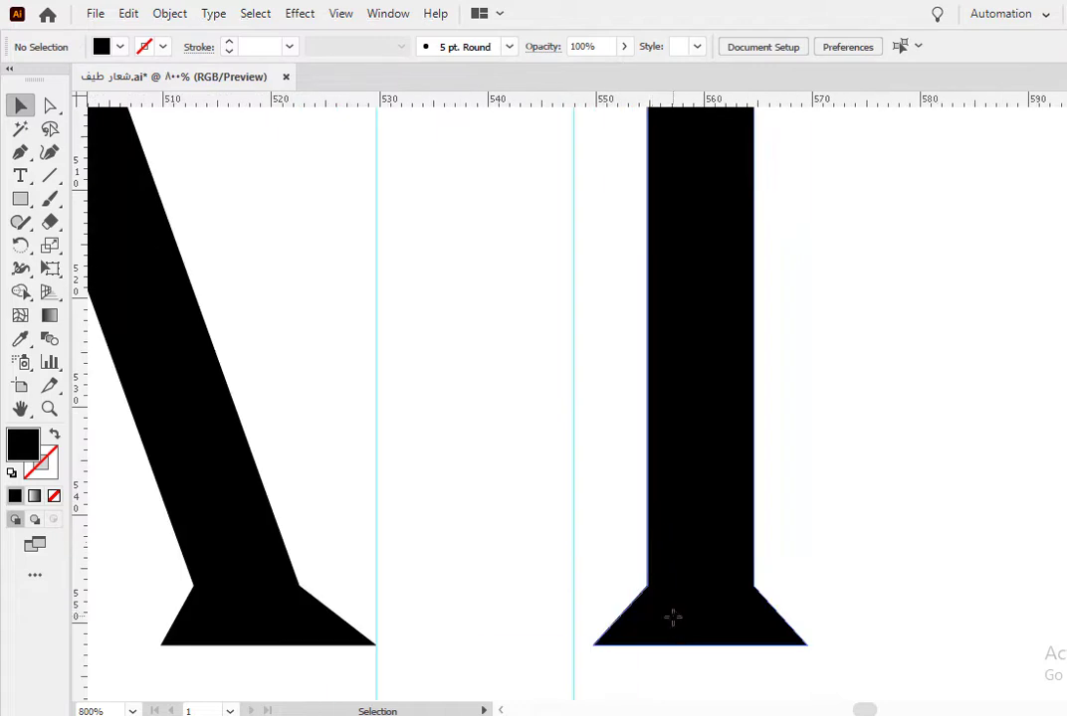
left_click_drag(674, 616, 656, 623)
Copy the guide pair into the gap between I and F and align the F's left foot with its second guide
scroll(679, 612, "down", 7)
left_click_drag(528, 522, 509, 518)
left_click_drag(536, 579, 396, 620)
left_click_drag(470, 601, 526, 607)
left_click_drag(577, 555, 534, 554)
left_click(559, 589)
scroll(519, 557, "up", 6)
scroll(558, 629, "down", 7)
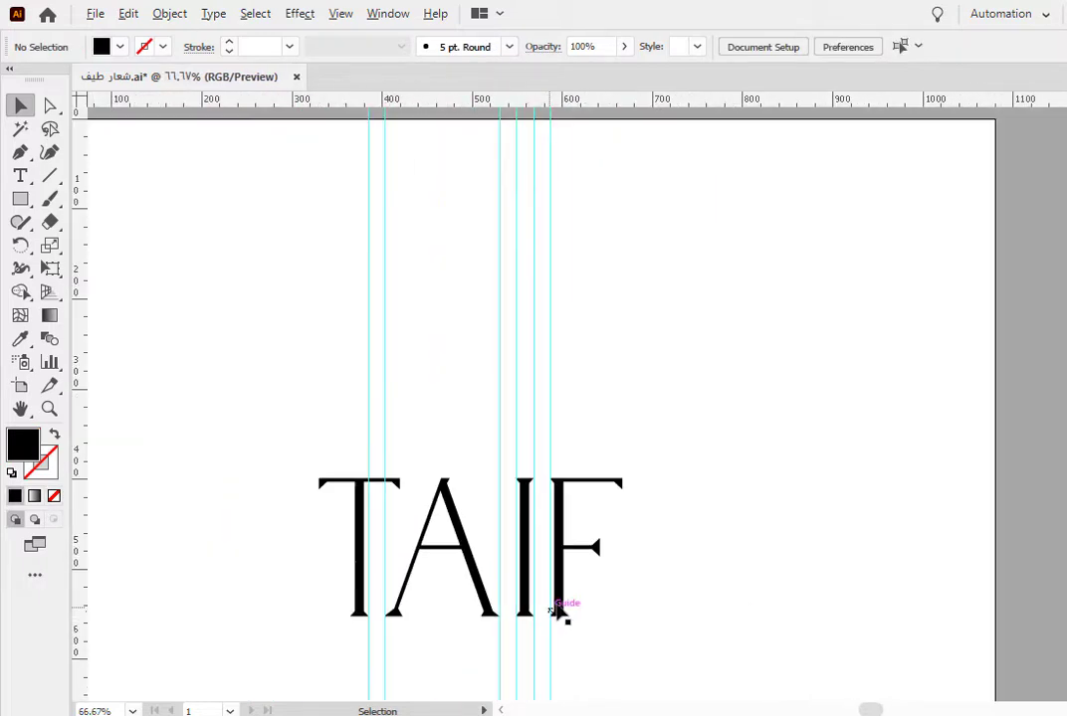
left_click_drag(600, 254, 257, 297)
left_click(651, 519)
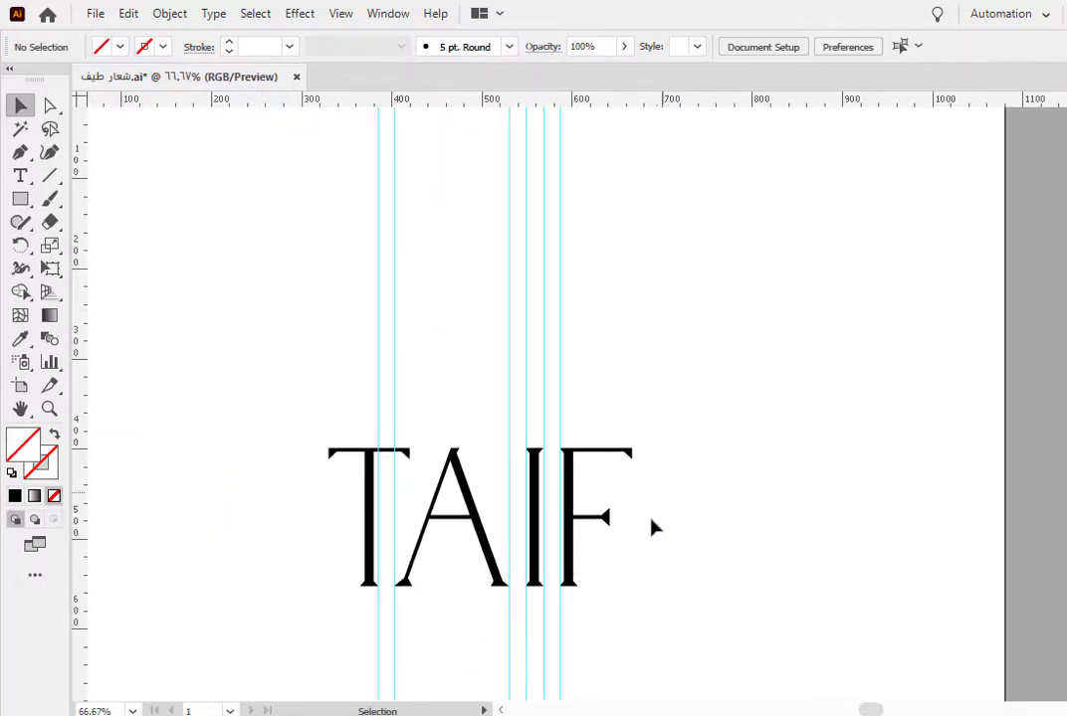
left_click_drag(652, 518, 647, 481)
left_click(594, 479)
left_click(531, 464, "shift")
left_click(700, 505)
left_click_drag(694, 512, 682, 406)
Add a letter "O" in Bridger-Demo Regular to the right of the wordmark and enlarge it to about 124 pt
left_click(20, 176)
left_click(682, 462)
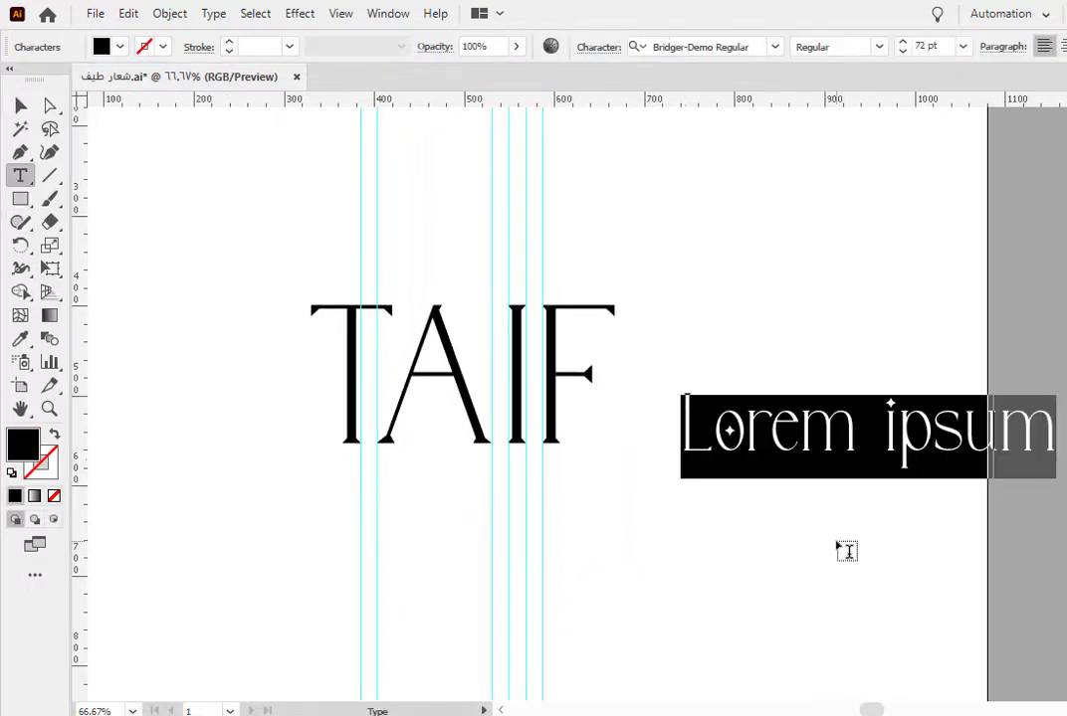
type("O")
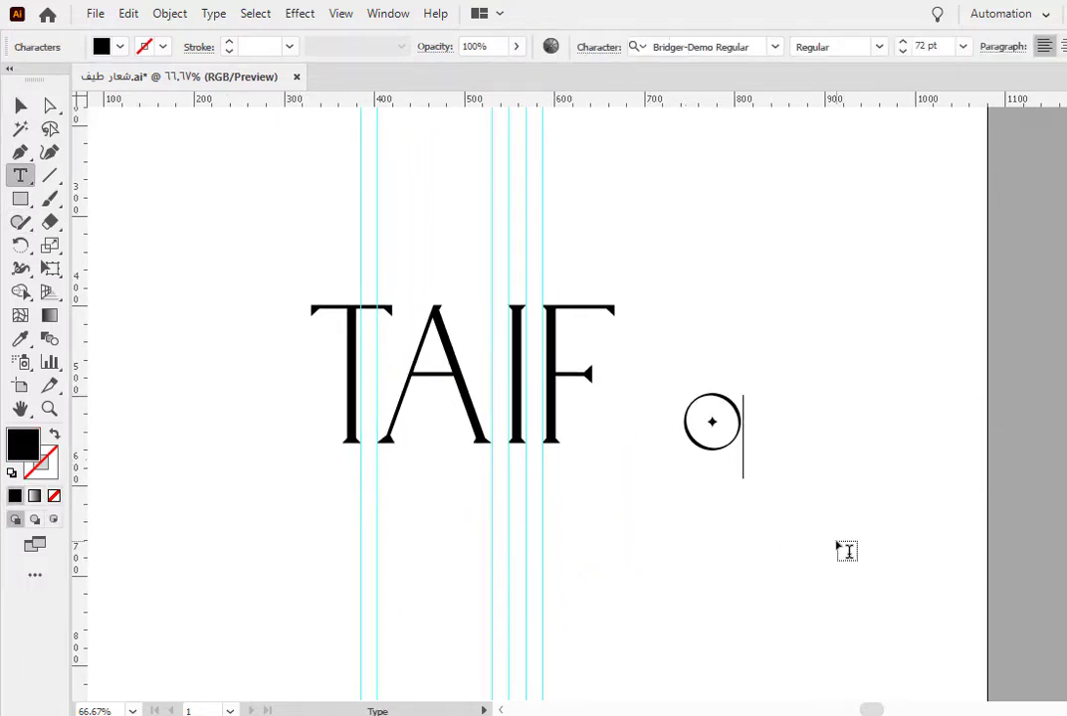
left_click(20, 110)
left_click_drag(743, 395, 835, 331)
left_click_drag(774, 380, 776, 363)
Convert the letter O to outlines and ungroup it
right_click(776, 362)
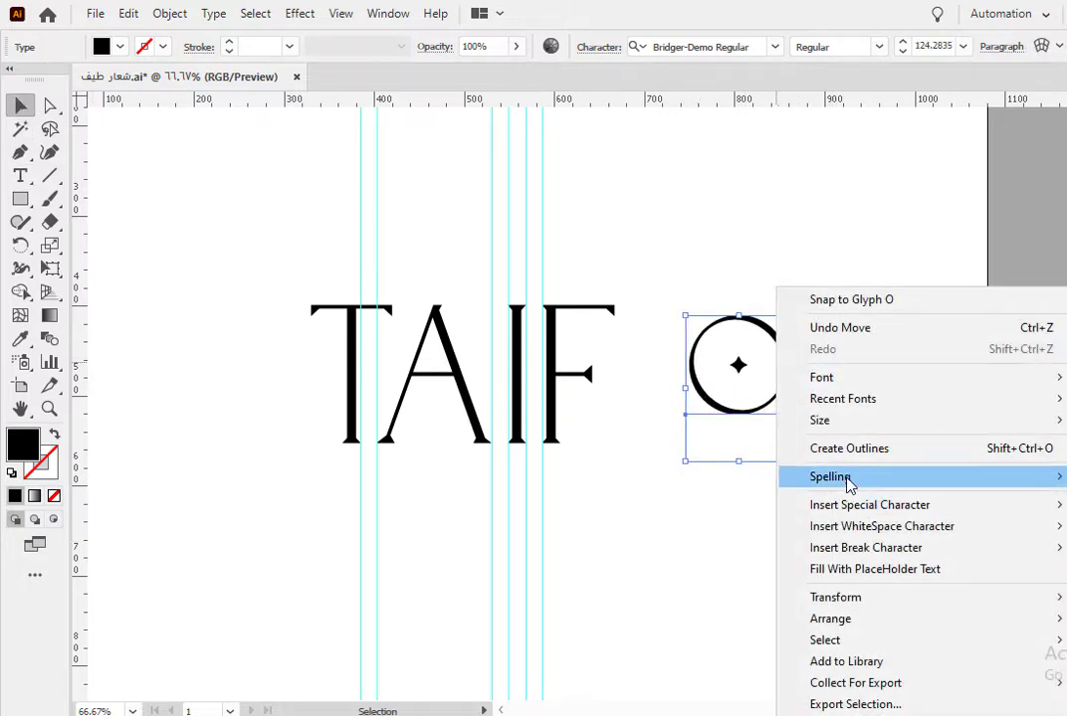
left_click(846, 448)
right_click(756, 384)
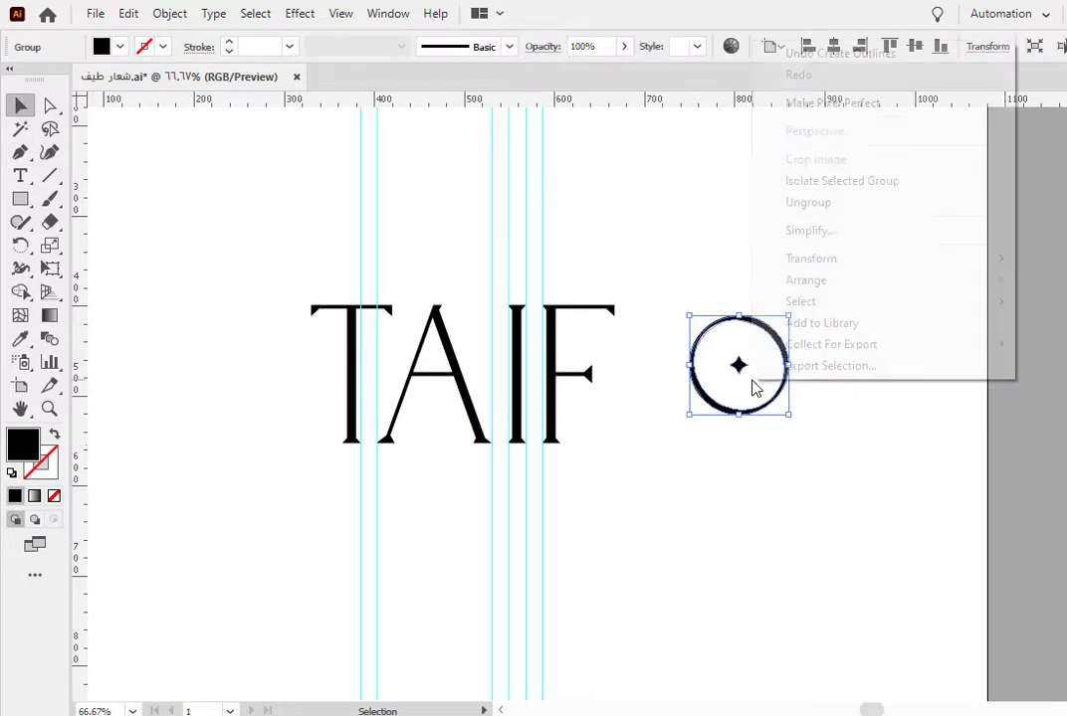
left_click(808, 202)
left_click(847, 305)
Delete the outer and inner ring paths of the O, keeping only its central star
left_click(786, 344)
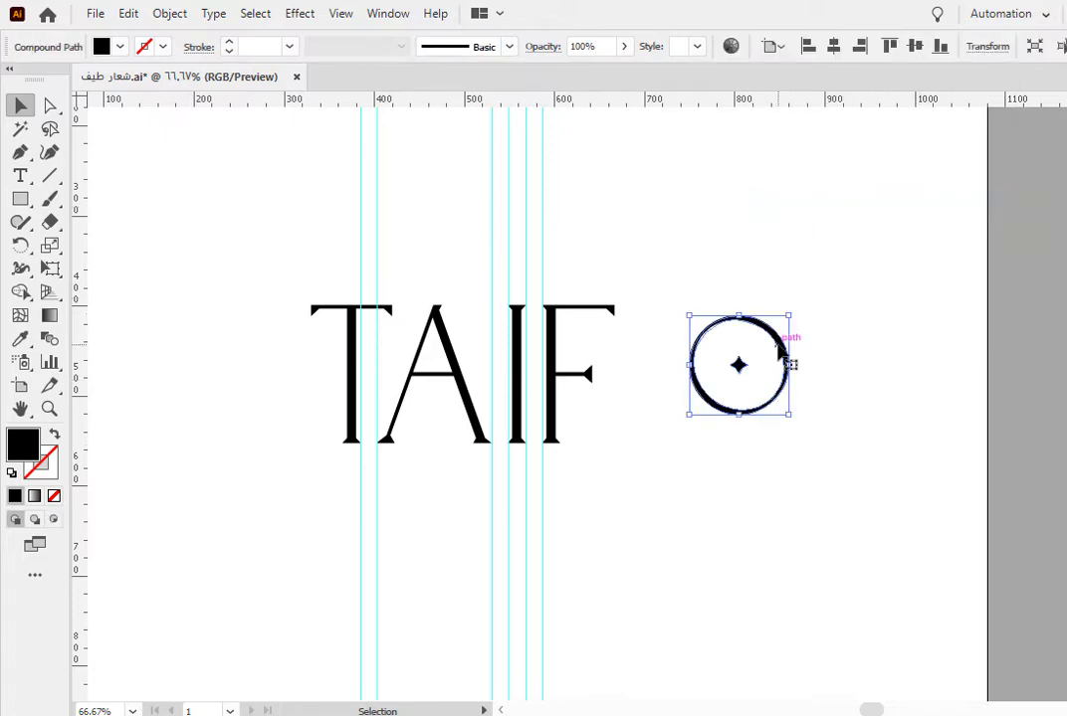
double_click(784, 346)
left_click(786, 346)
key("Delete")
left_click(786, 338)
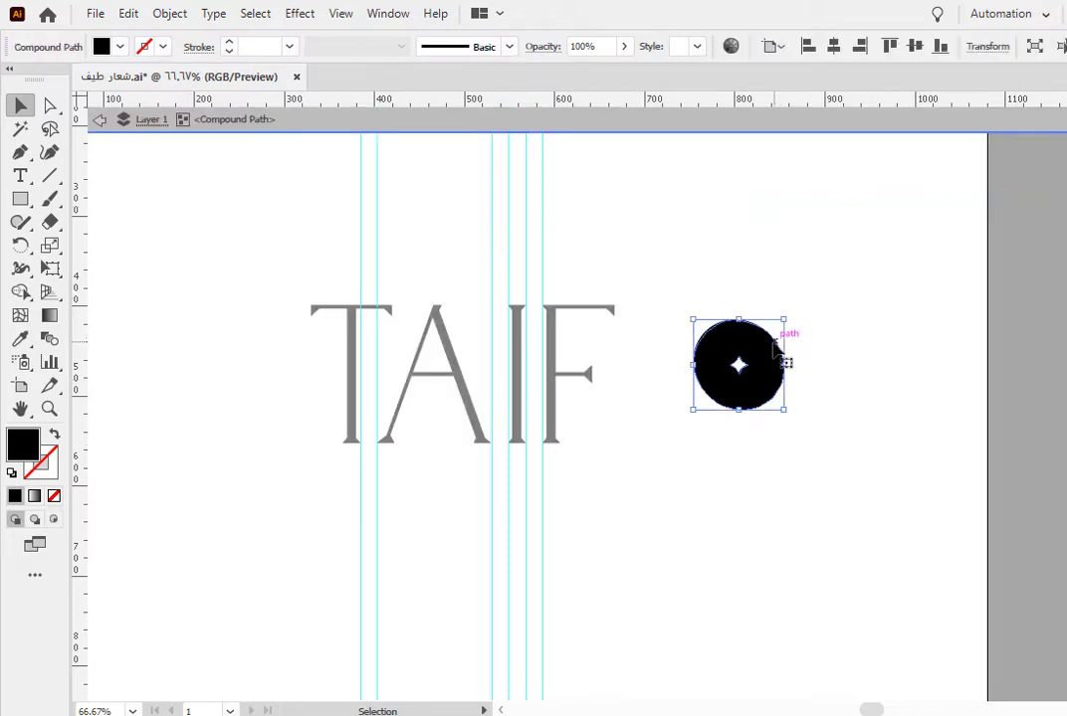
key("Delete")
double_click(763, 146)
Enlarge the star and place it centred above the letter I
left_click(738, 365)
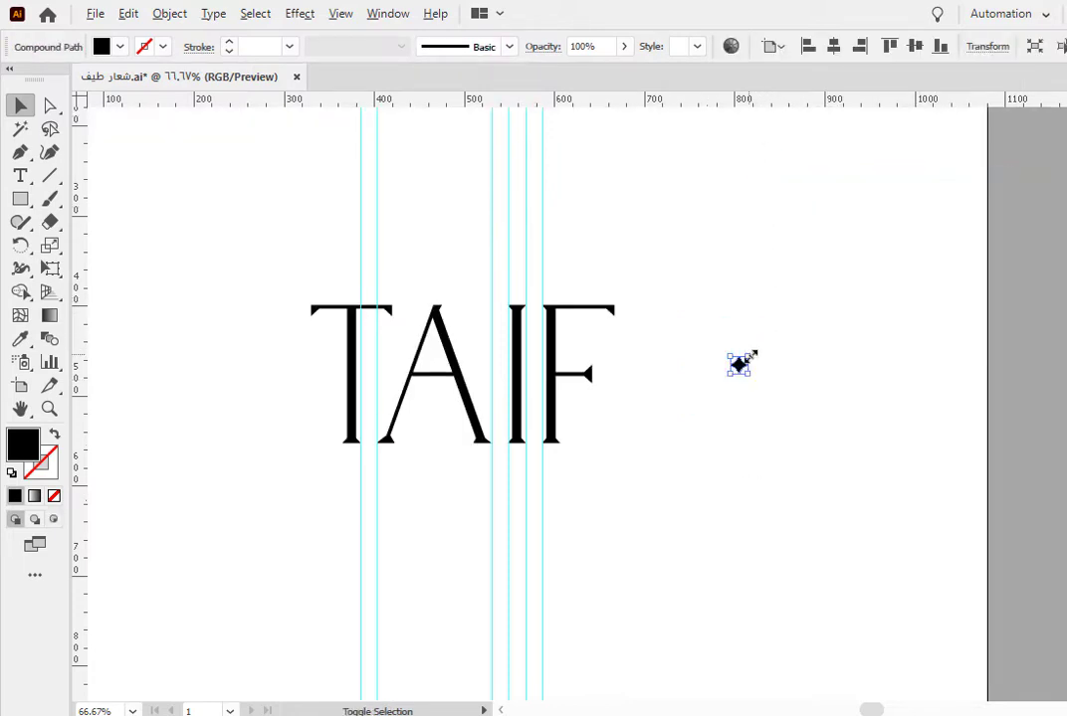
left_click(764, 354)
left_click_drag(740, 370, 517, 283)
scroll(523, 270, "up", 6)
left_click_drag(510, 388, 507, 337)
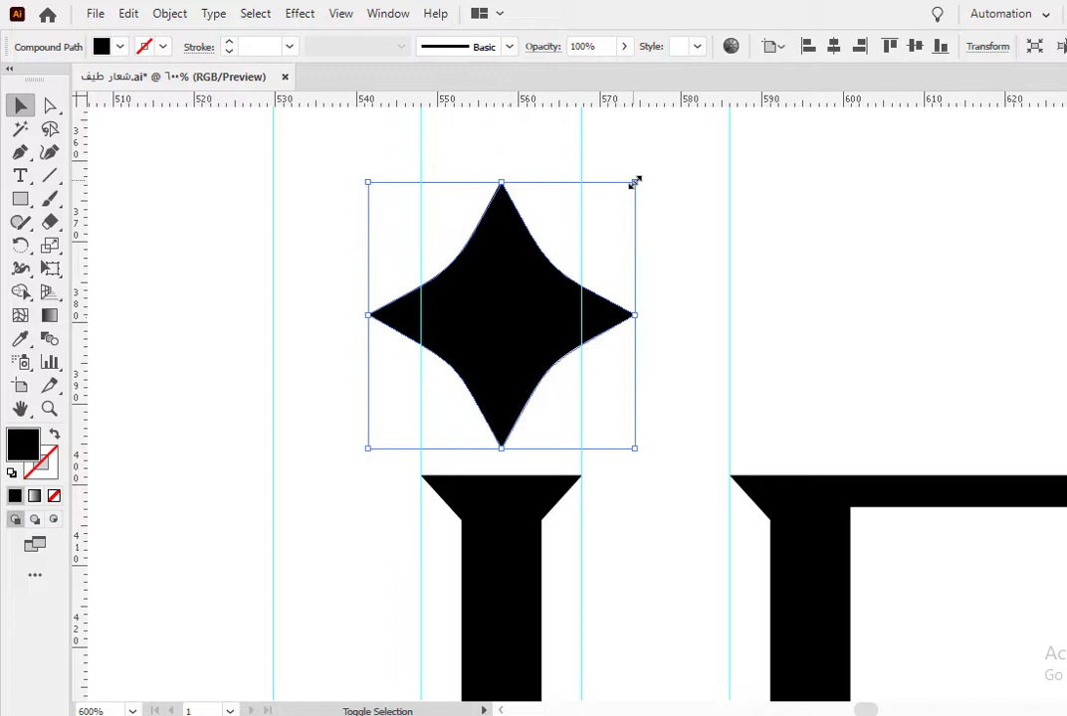
Scale the star down to the width of the I's top serif and move it down close to the letter
left_click_drag(635, 181, 615, 237)
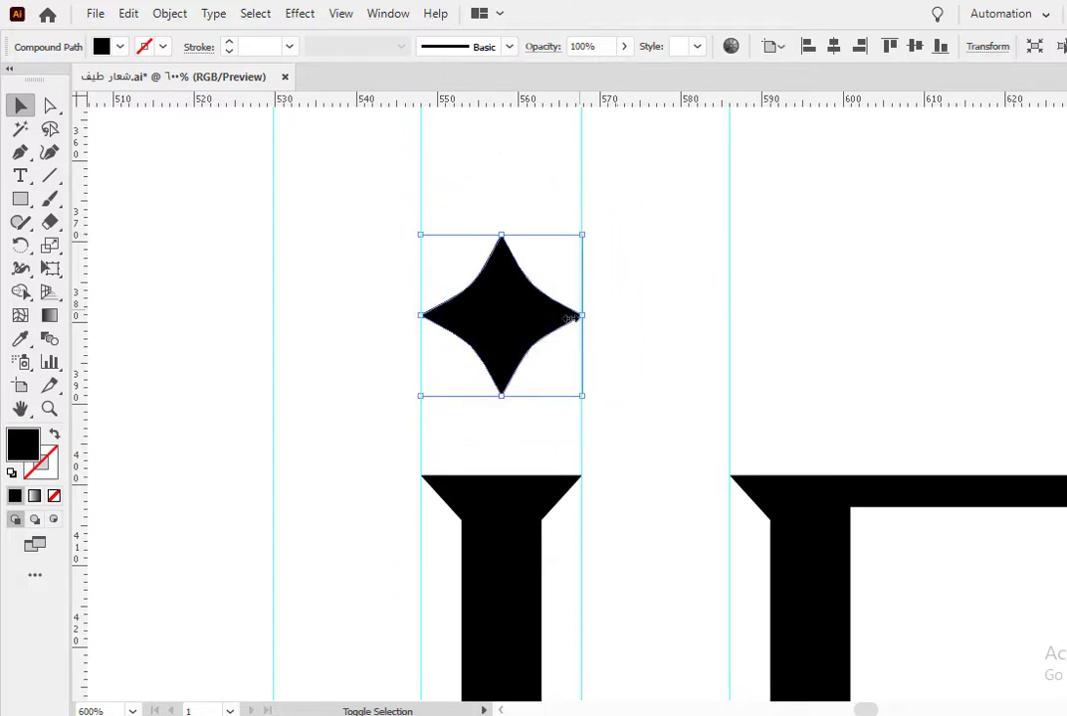
left_click(525, 327, "shift")
left_click_drag(529, 328, 515, 372)
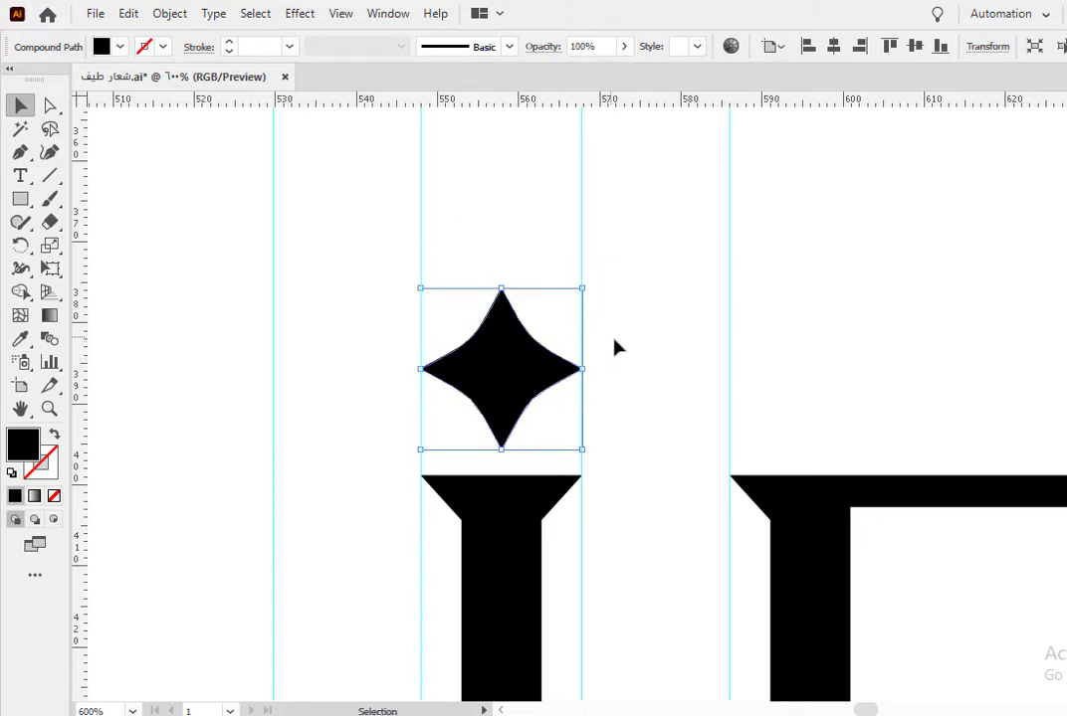
key("ctrl+shift+a")
Add the Arabic text "طيف" below the TAIF wordmark
key("ctrl+minus")
key("ctrl+minus")
scroll(614, 344, "down", 2)
scroll(626, 483, "down", 2)
left_click_drag(583, 578, 582, 387)
left_click_drag(548, 485, 504, 492)
left_click_drag(598, 448, 609, 439)
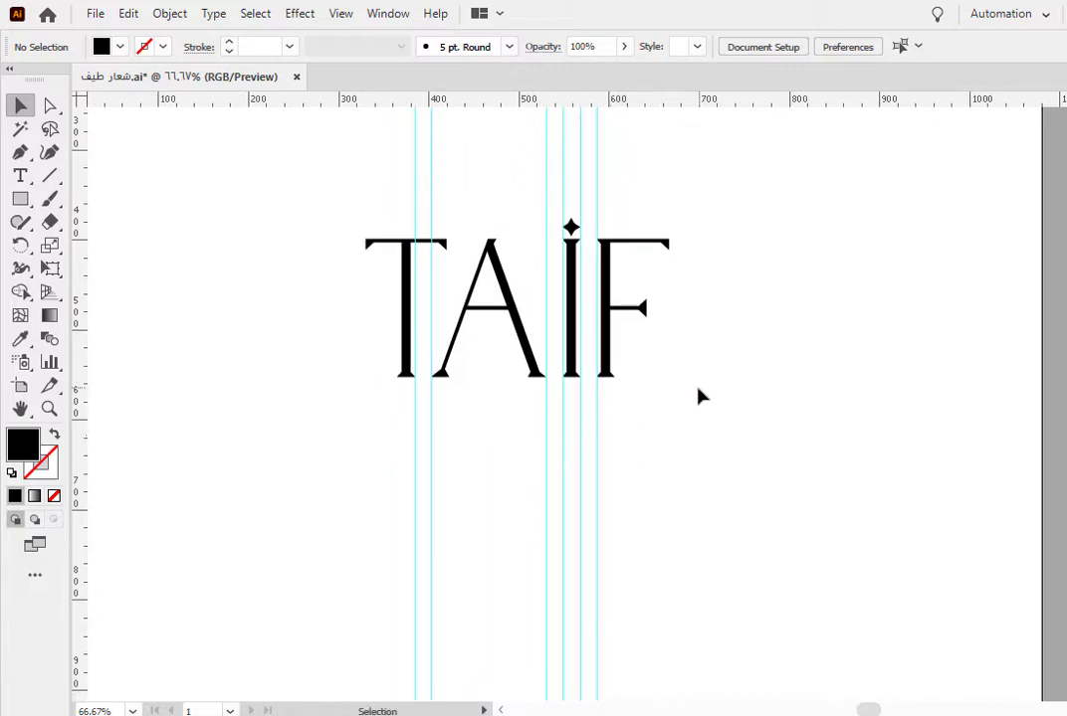
left_click(20, 181)
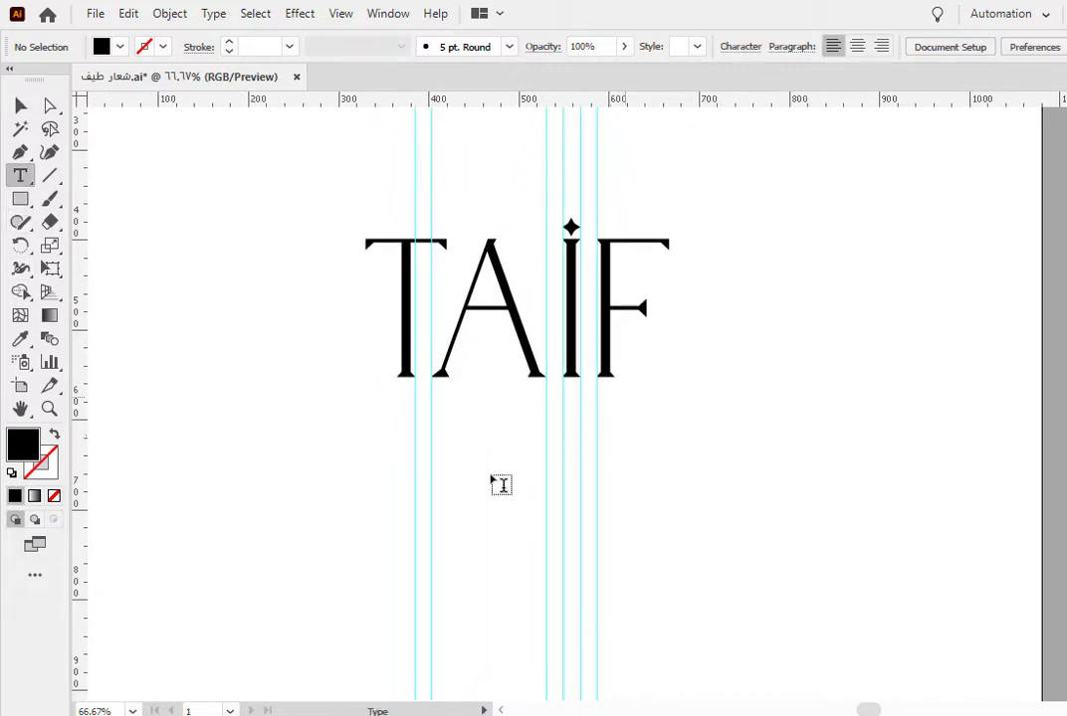
left_click(513, 487)
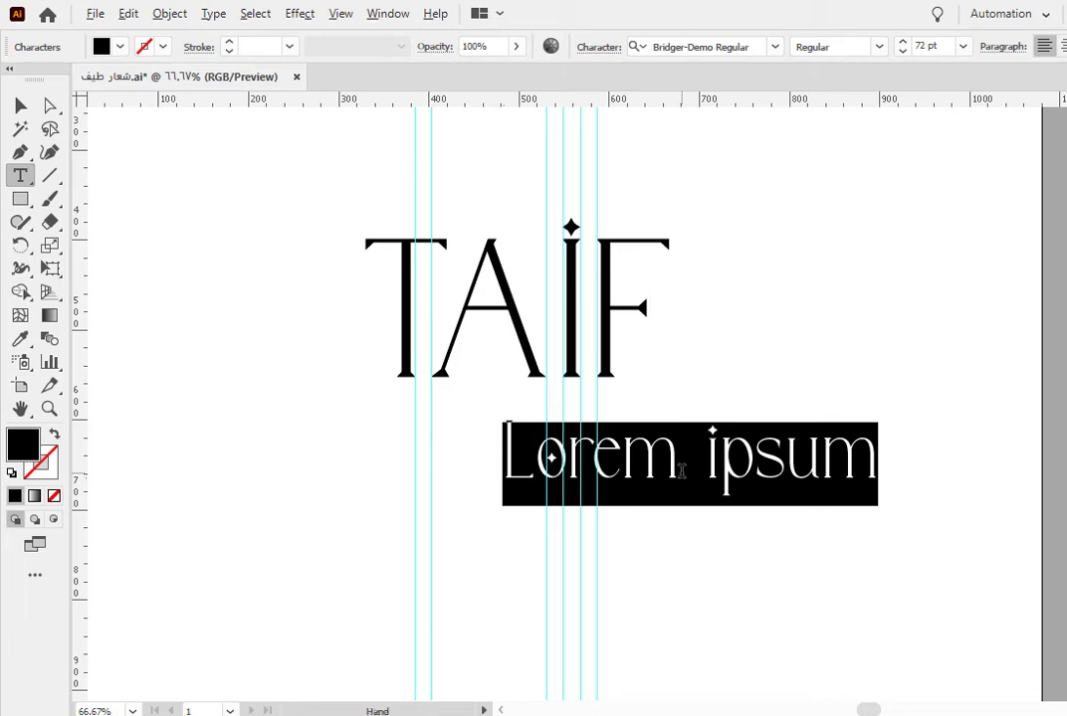
type("طيف")
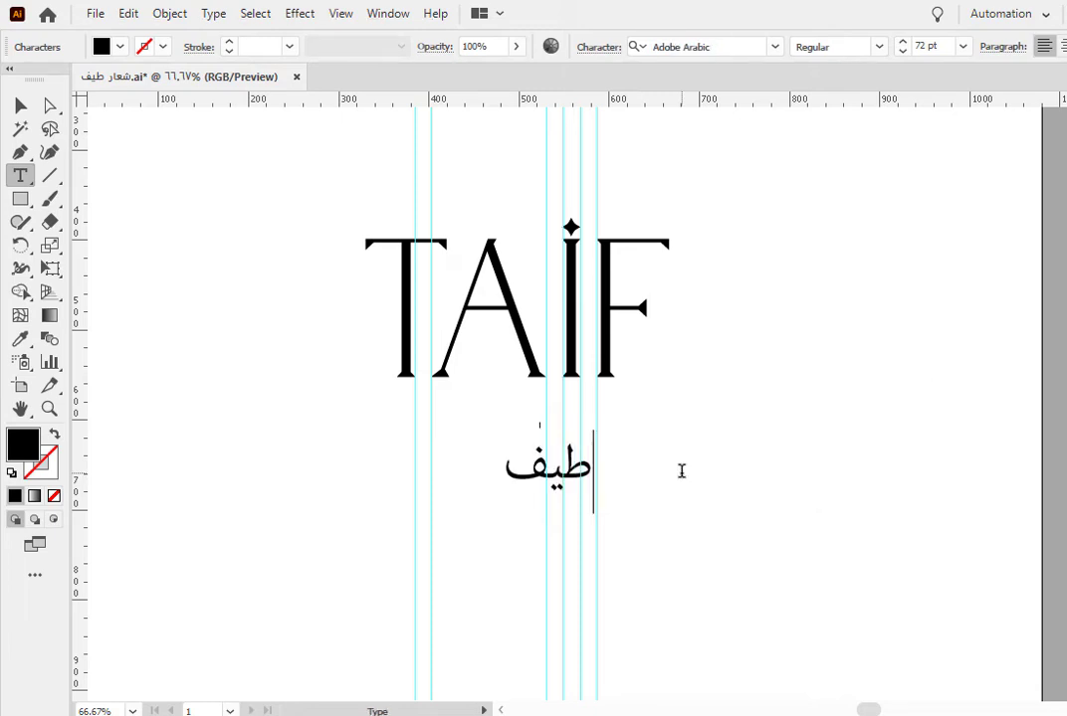
key("Escape")
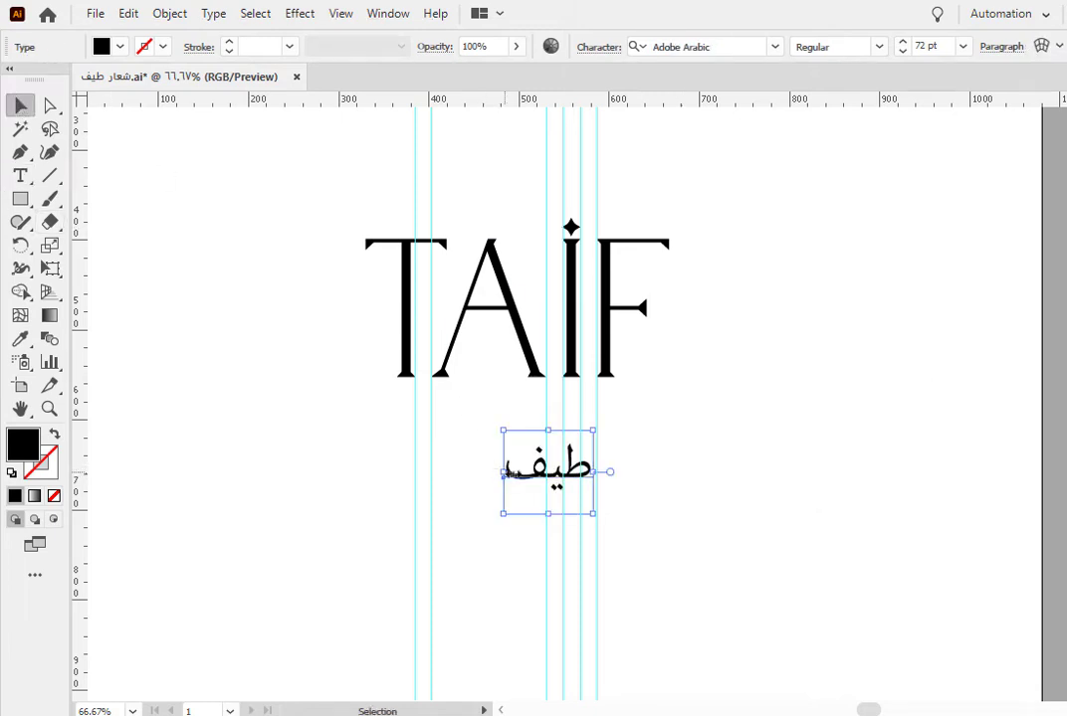
Move the Arabic word to the lower left of the wordmark and set its font to Monadi
left_click_drag(504, 472, 244, 438)
key("t")
double_click(270, 435)
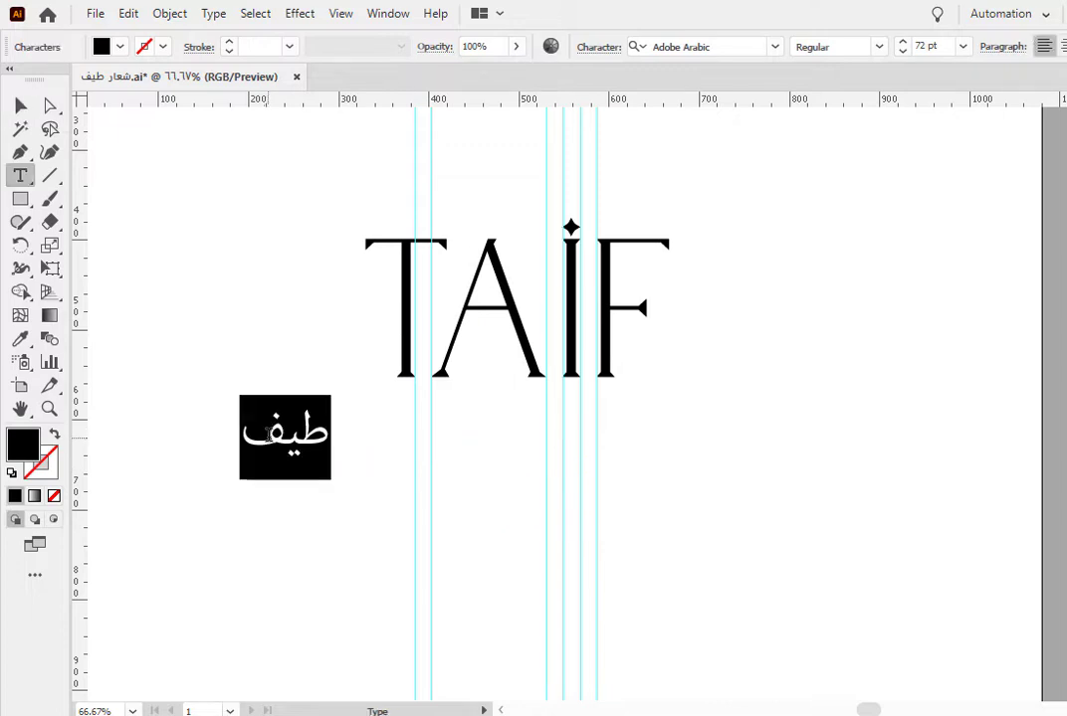
left_click(775, 47)
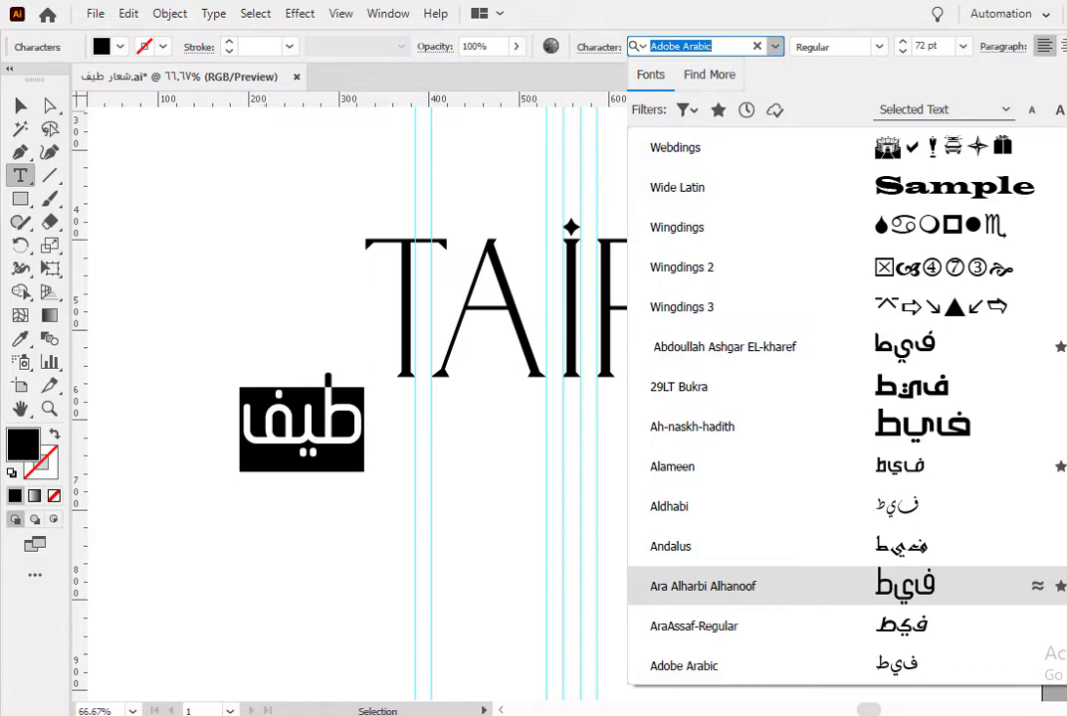
scroll(746, 398, "up", 15)
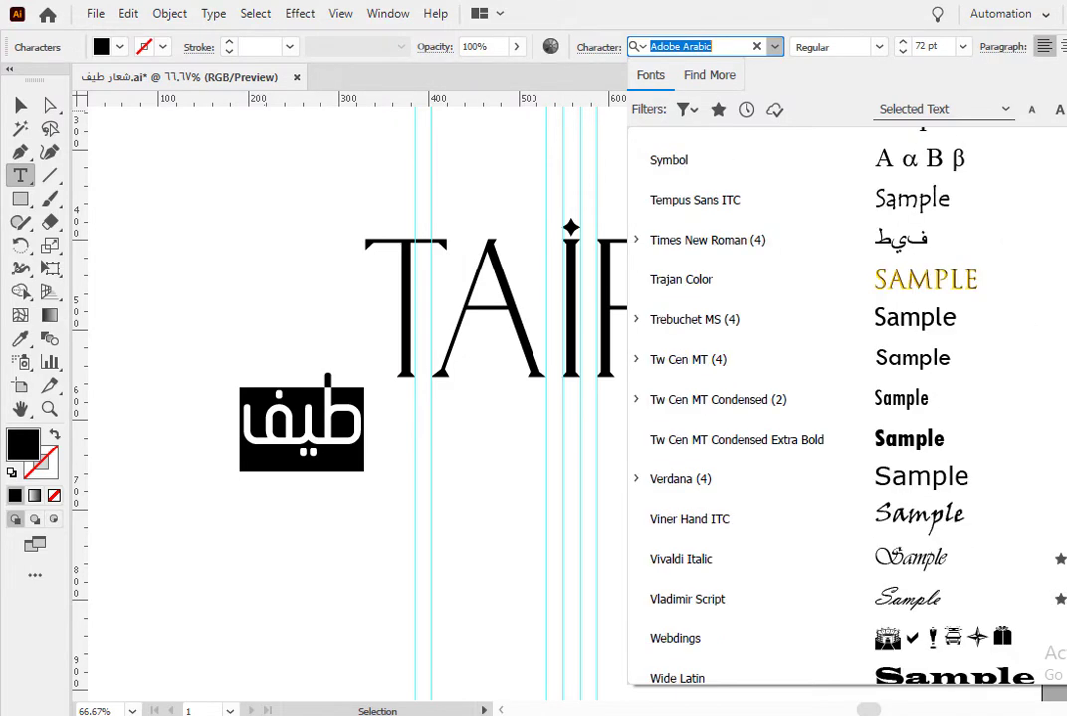
left_click(671, 199)
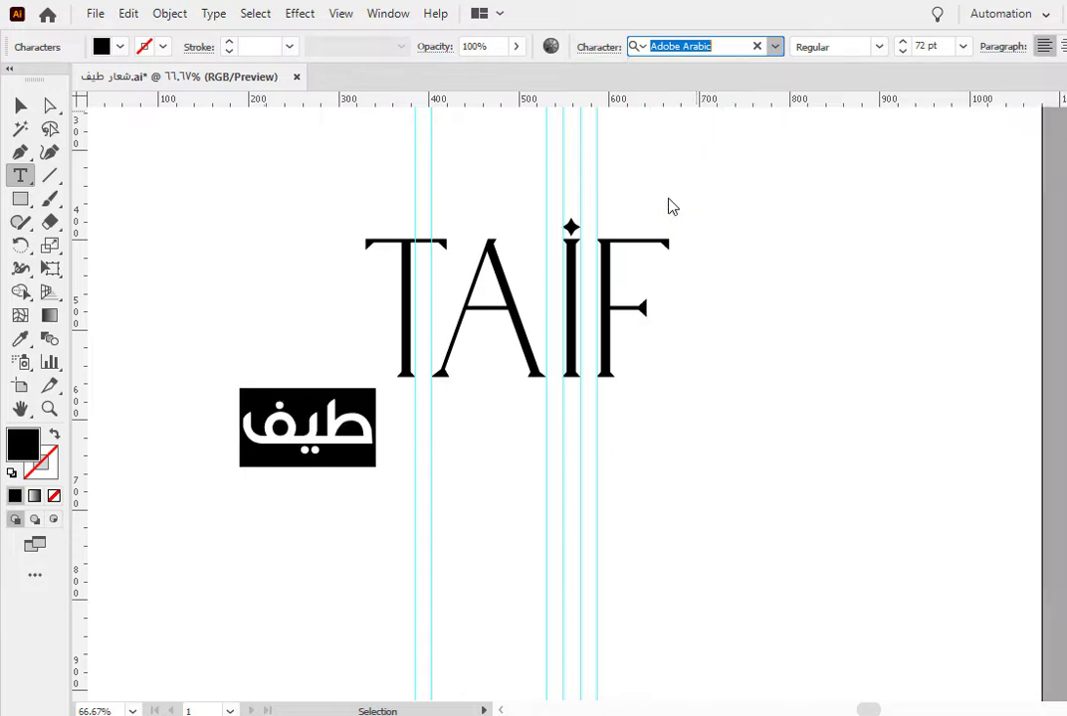
left_click(20, 107)
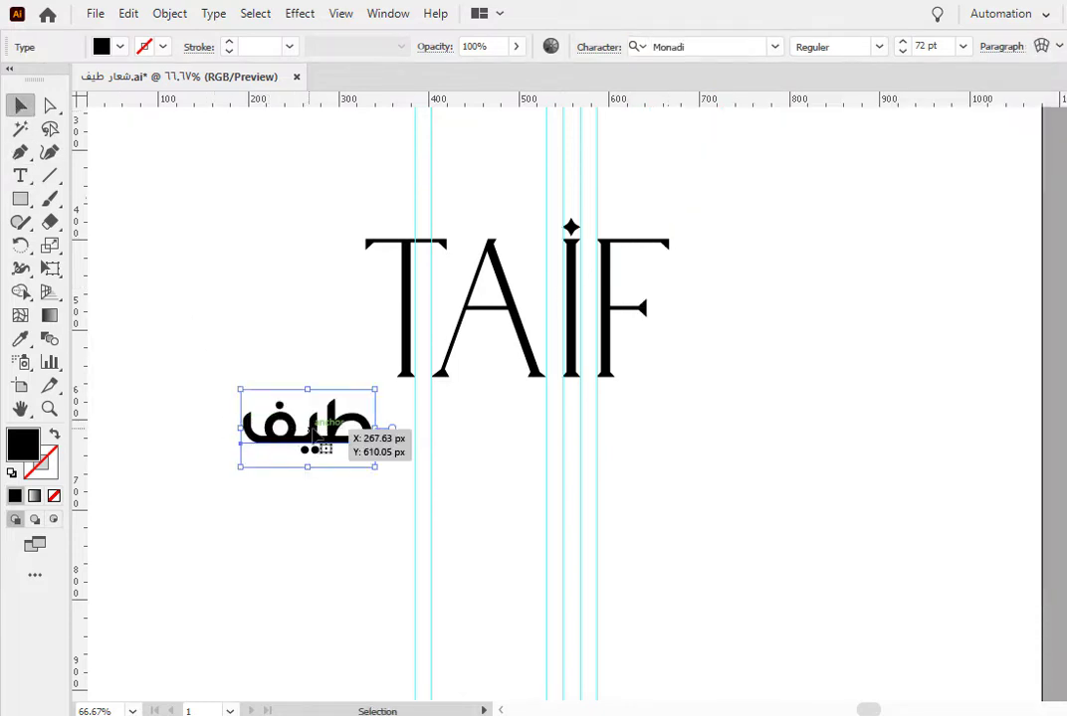
Lengthen the Arabic word by inserting kashida strokes between ط and ي
key("t")
double_click(324, 445)
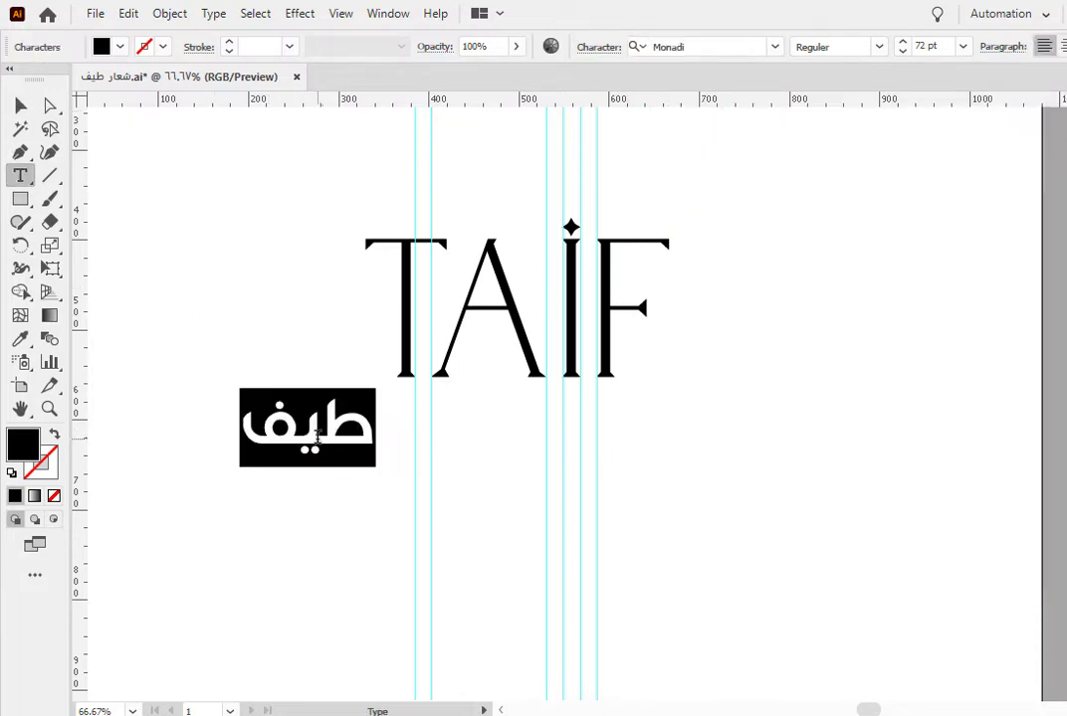
left_click(320, 439)
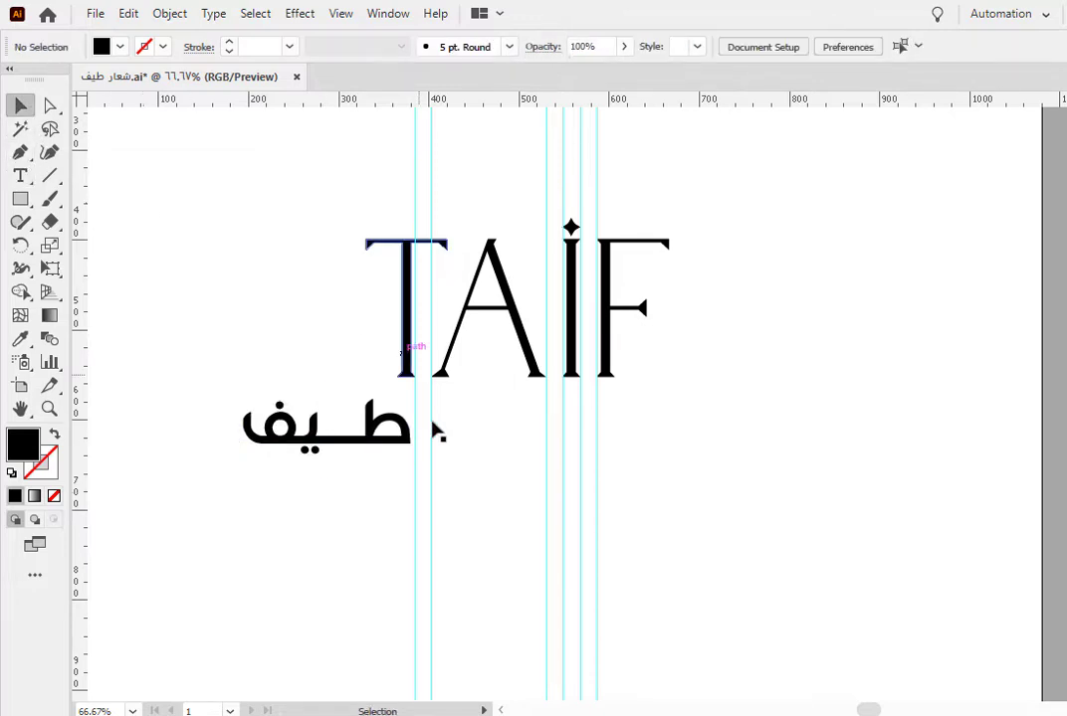
Place the Arabic word centrally beneath the wordmark and convert it to outlines
left_click_drag(377, 441, 544, 460)
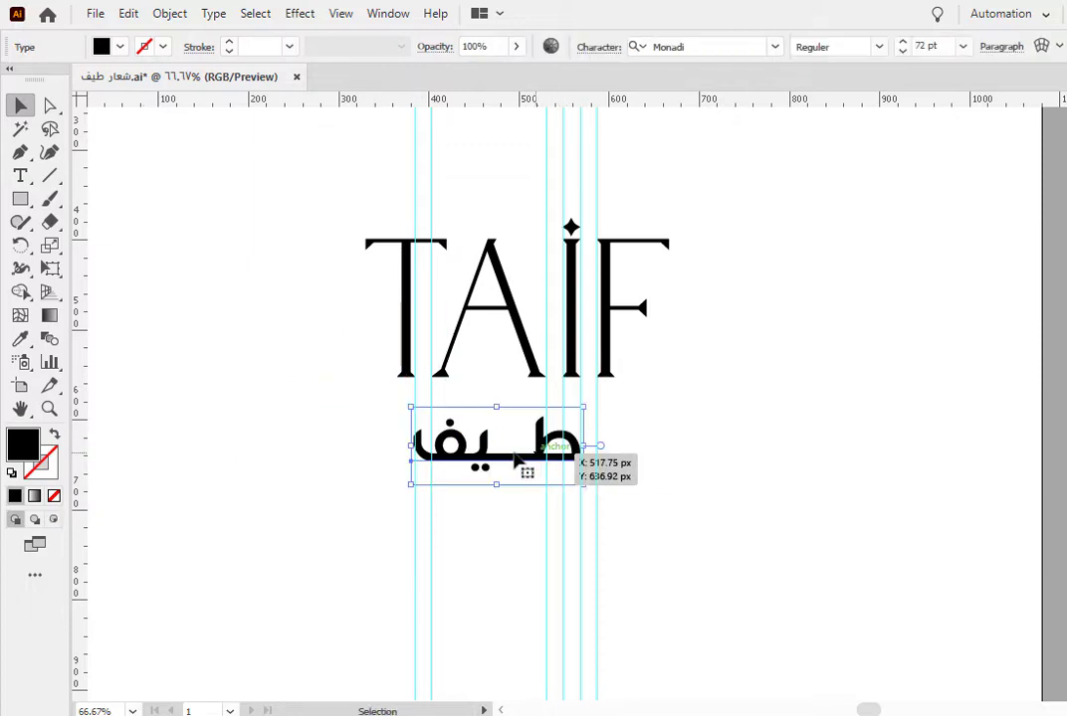
right_click(515, 453)
left_click(597, 184)
left_click(816, 285)
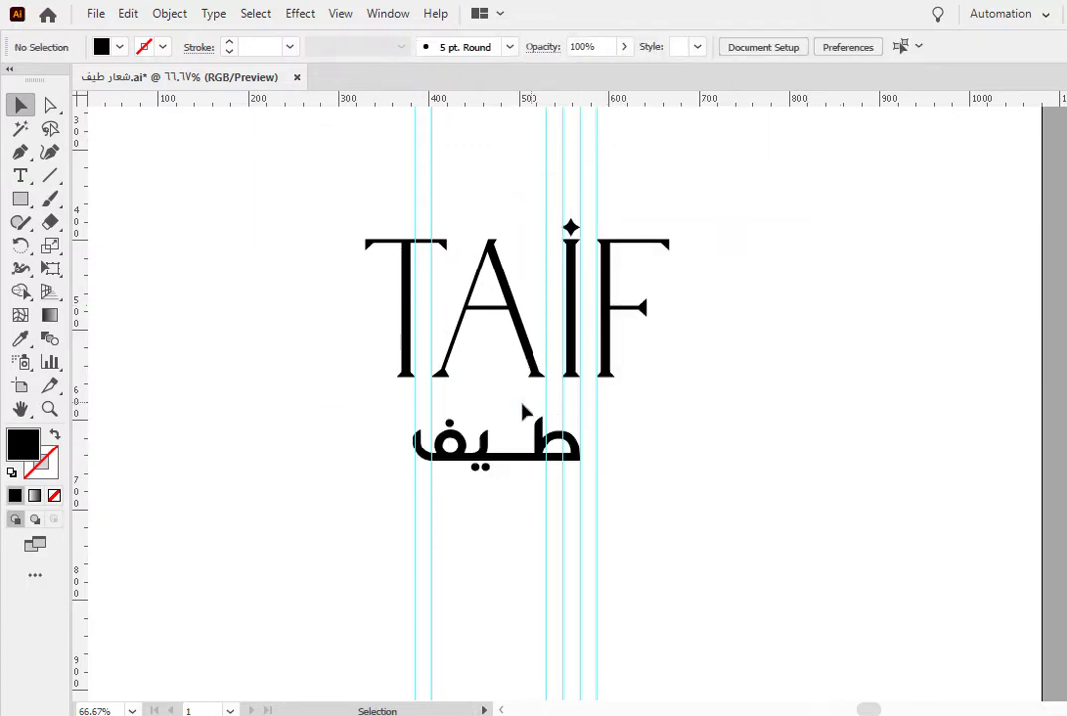
Unite the overlapping shapes of the outlined Arabic word with Pathfinder
scroll(522, 410, "up", 1)
scroll(553, 464, "down", 1)
left_click_drag(556, 460, 568, 473)
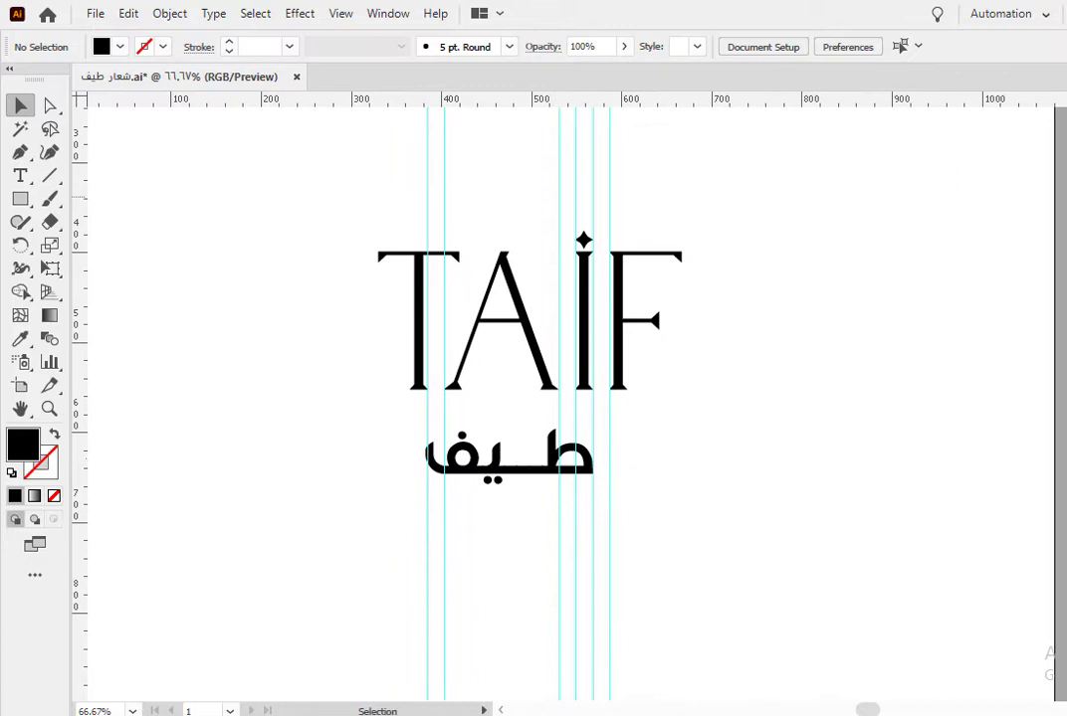
left_click(507, 458)
left_click(388, 13)
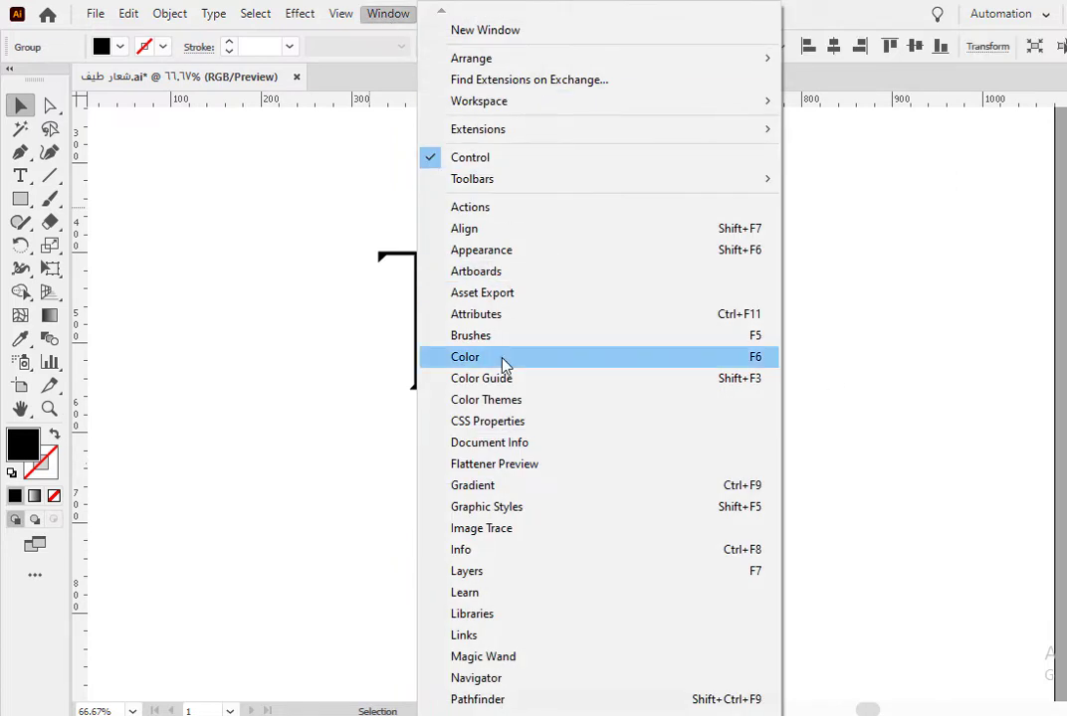
left_click(477, 699)
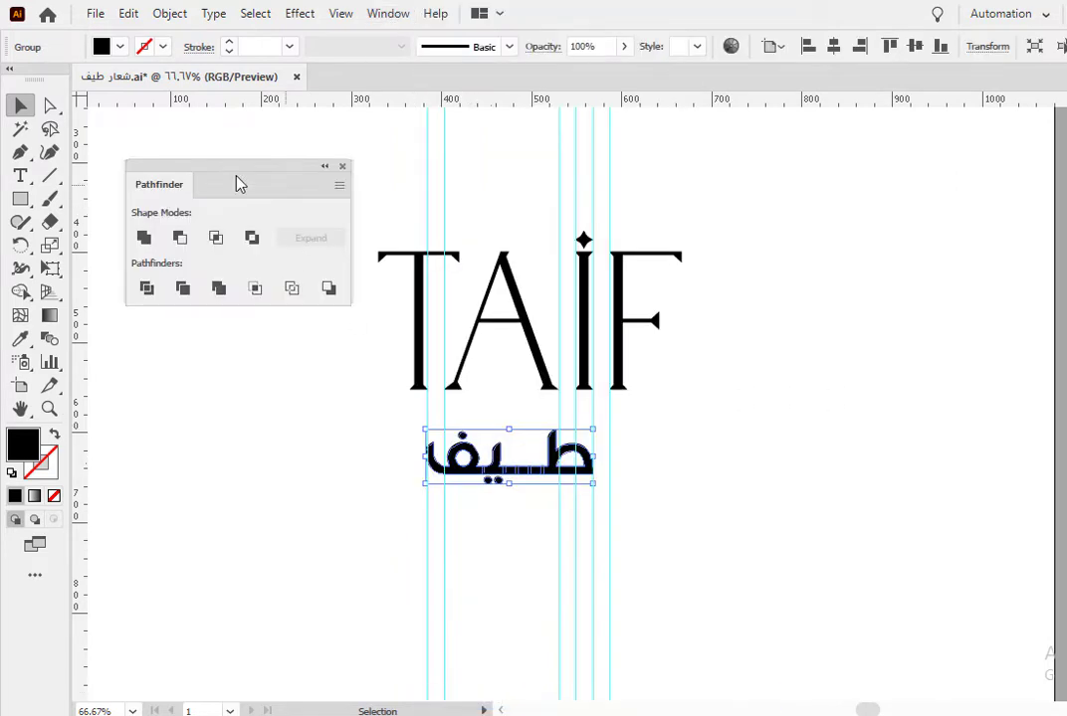
left_click_drag(223, 167, 201, 162)
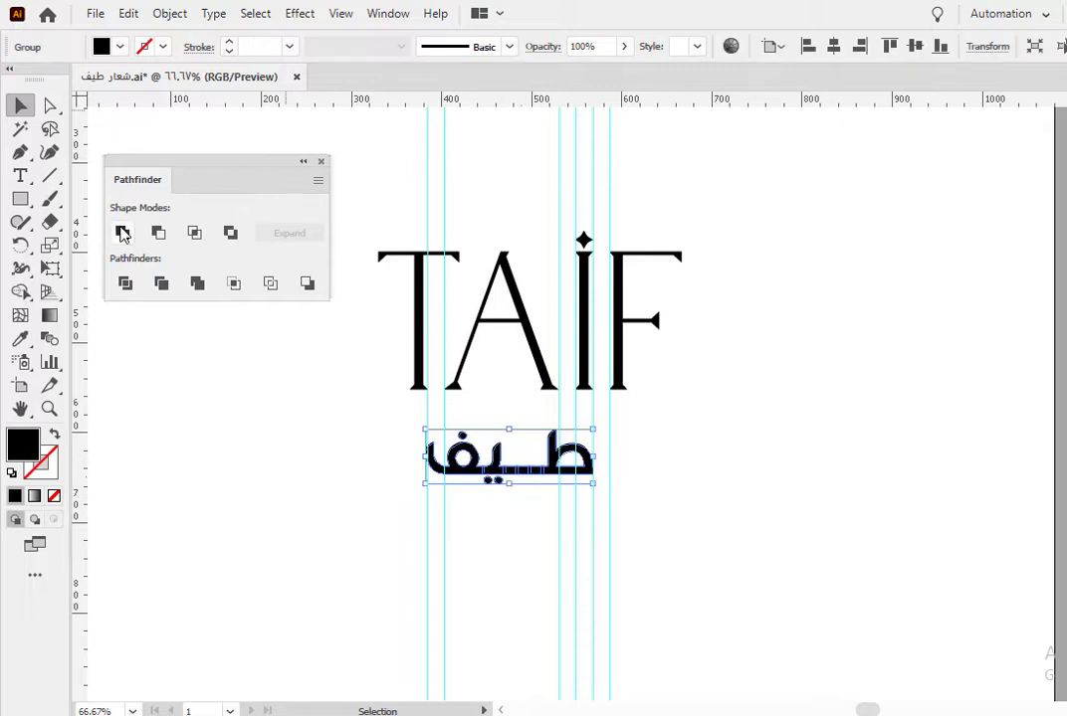
left_click(320, 162)
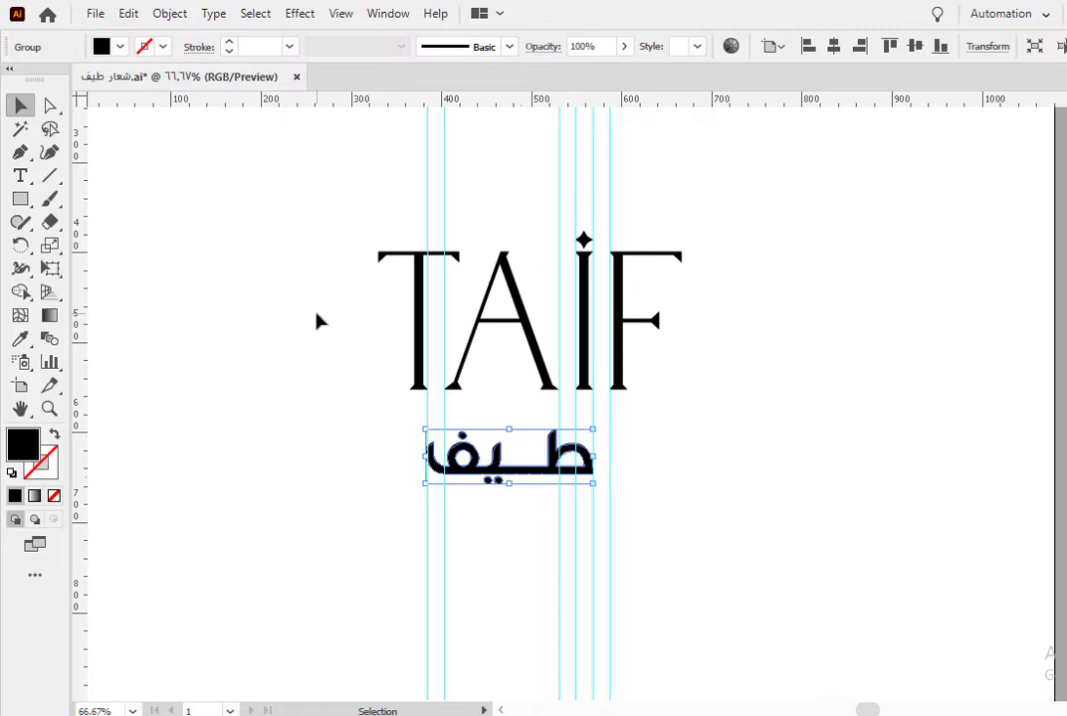
left_click(333, 329)
Ungroup the Arabic word and delete the round dot above the letter ف
scroll(554, 443, "up", 2)
left_click_drag(542, 516, 615, 508)
right_click(578, 504)
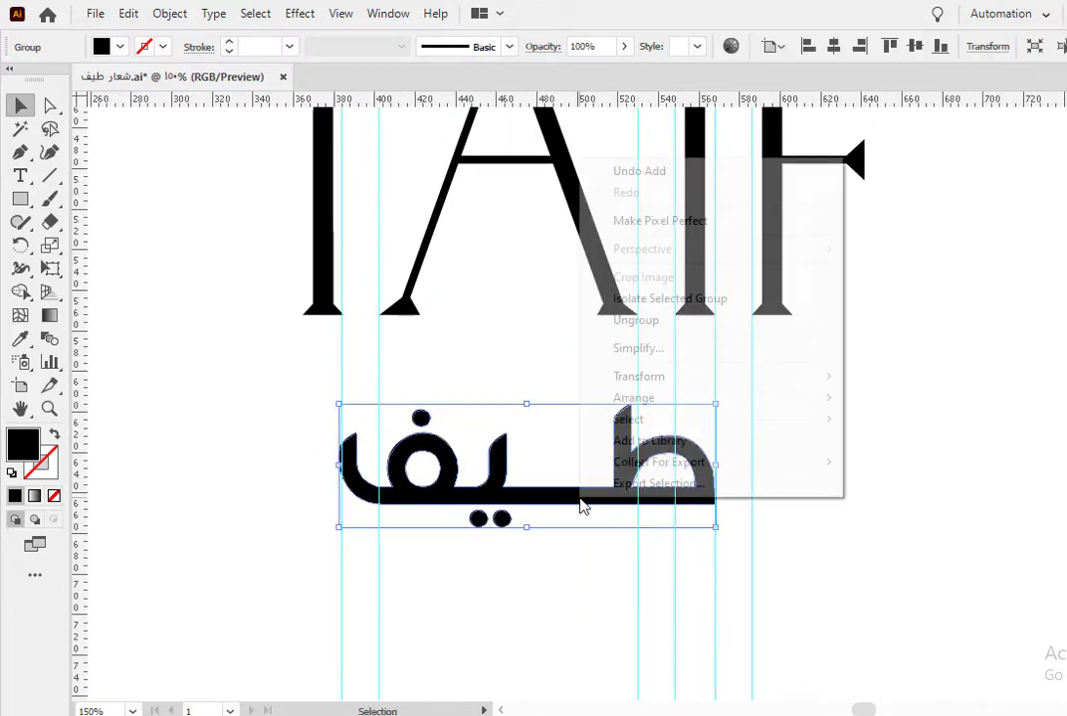
left_click(624, 319)
left_click(453, 417)
left_click_drag(420, 417, 425, 425)
key("Delete")
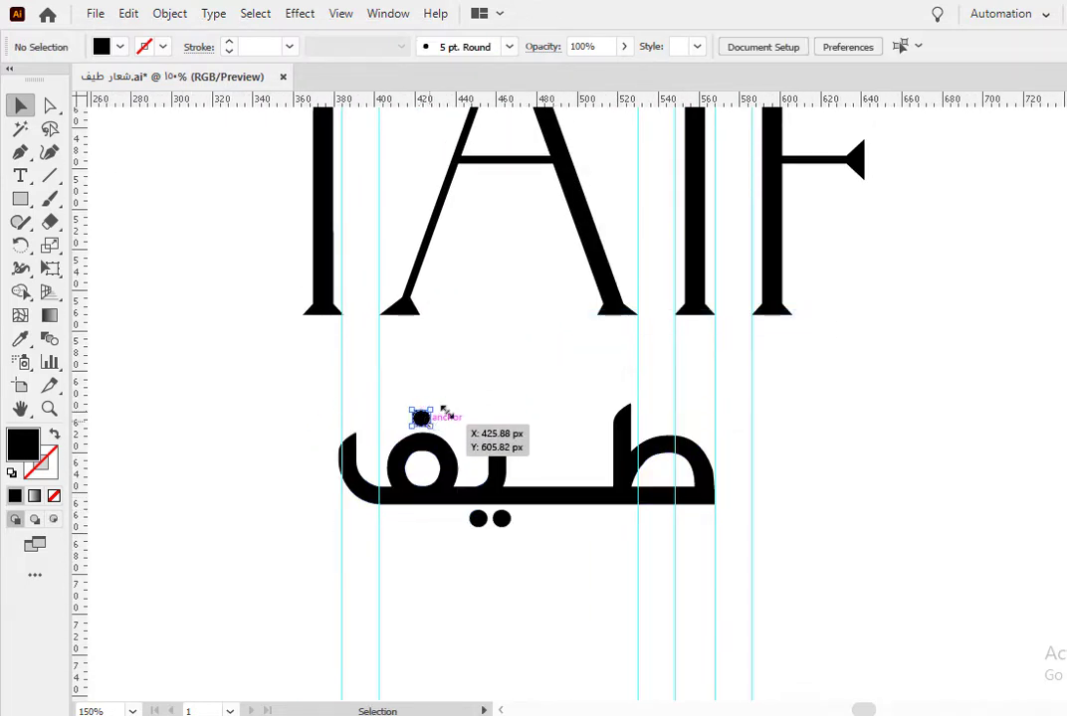
Copy the star from above the I and place it over the letter ف as its dot
left_click_drag(527, 396, 521, 558)
left_click(687, 149)
left_click_drag(691, 147, 395, 486)
left_click(523, 520)
scroll(436, 575, "up", 3)
scroll(409, 457, "down", 2)
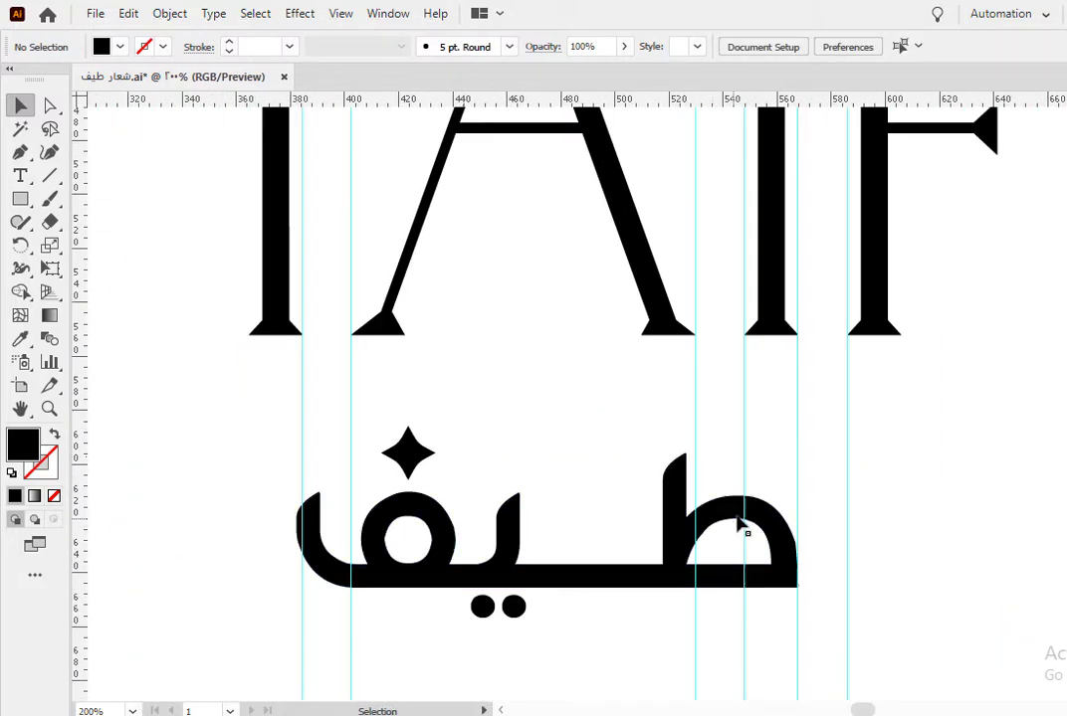
left_click(696, 545)
left_click(486, 629)
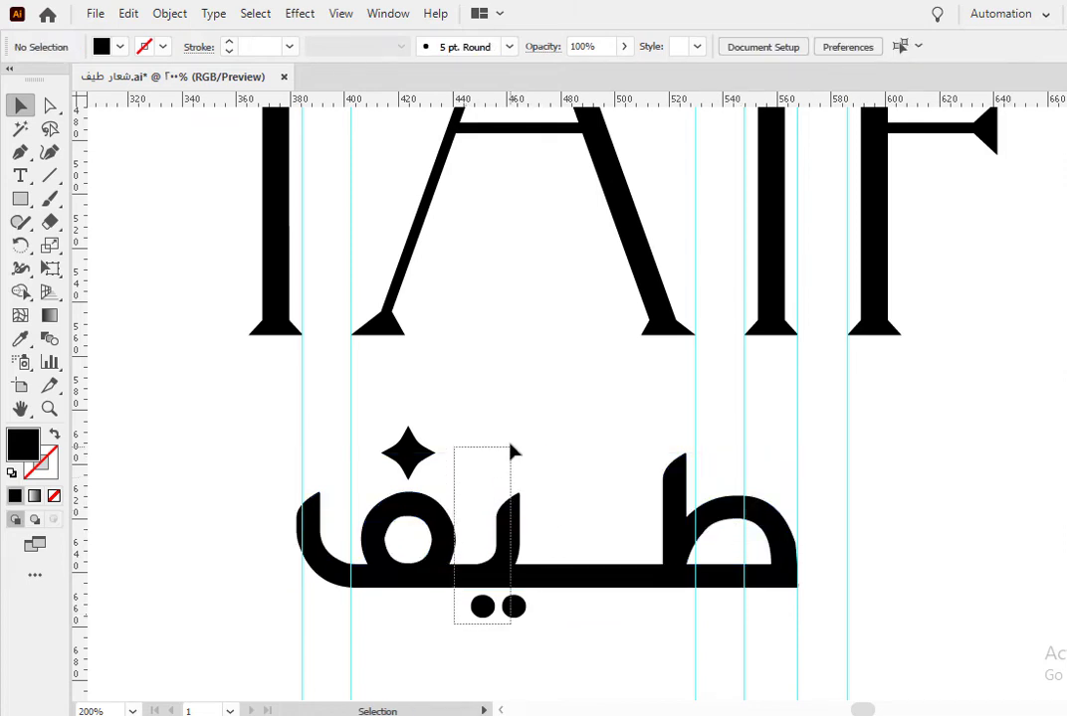
Group all parts of the Arabic word together with its star
left_click_drag(511, 452, 426, 419)
left_click(398, 660)
left_click_drag(556, 363, 649, 440)
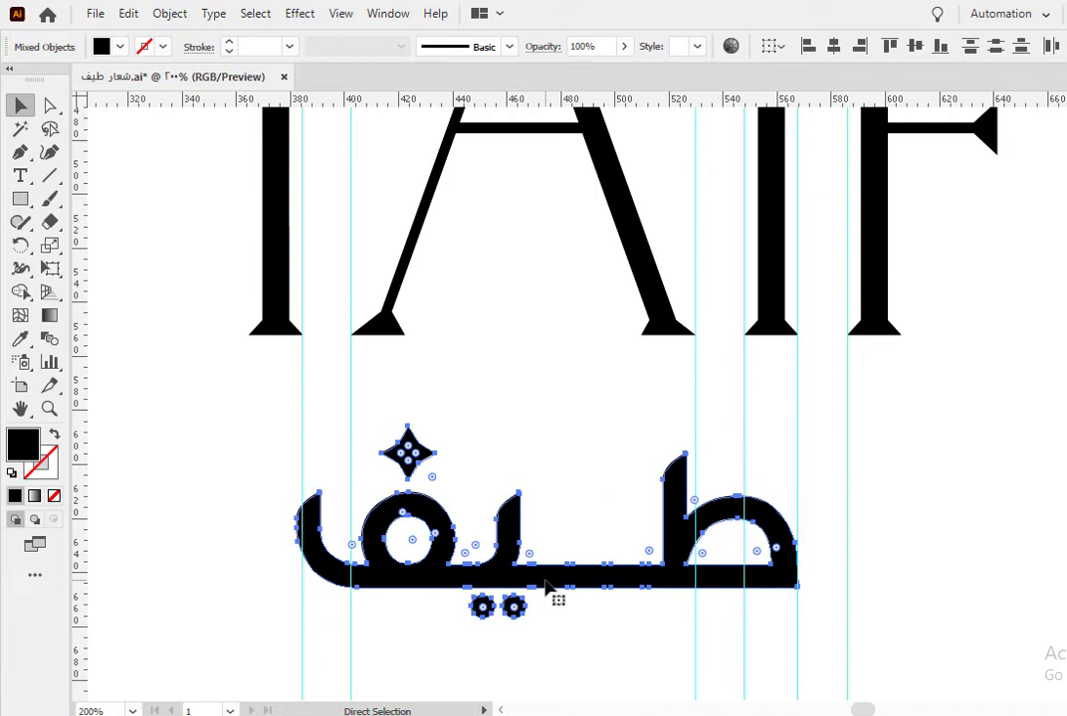
key("ctrl+g")
scroll(520, 562, "down", 2)
left_click_drag(531, 473, 519, 488)
left_click(733, 511)
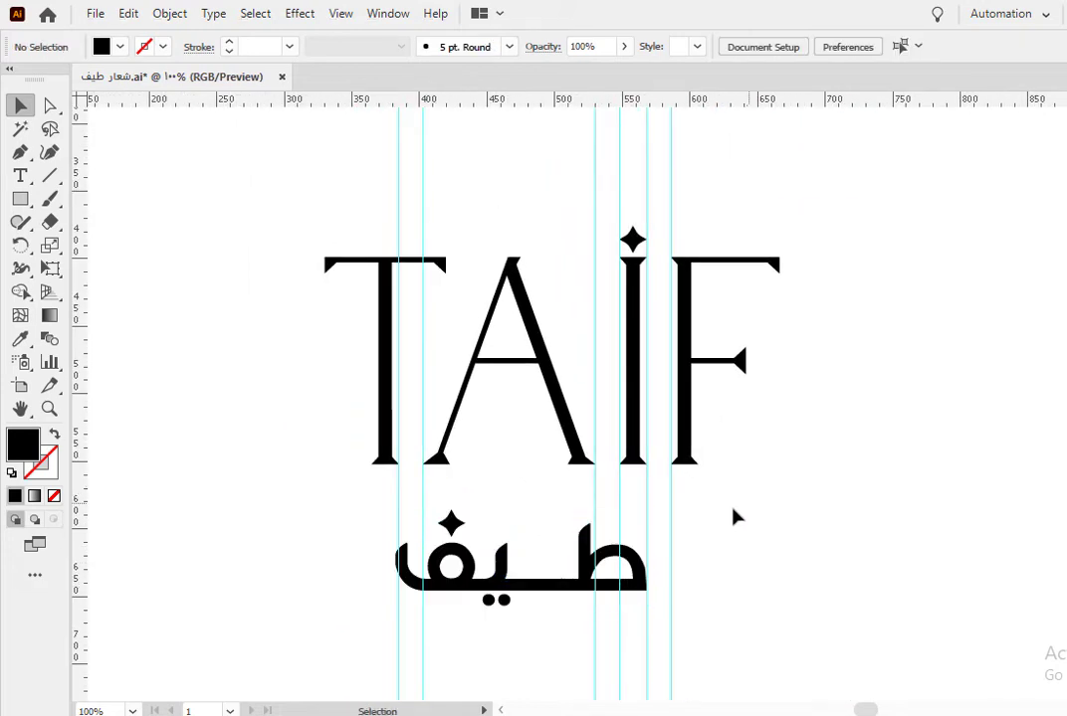
Group the four TAIF letters together with the star above the I
left_click(613, 573)
left_click(584, 431)
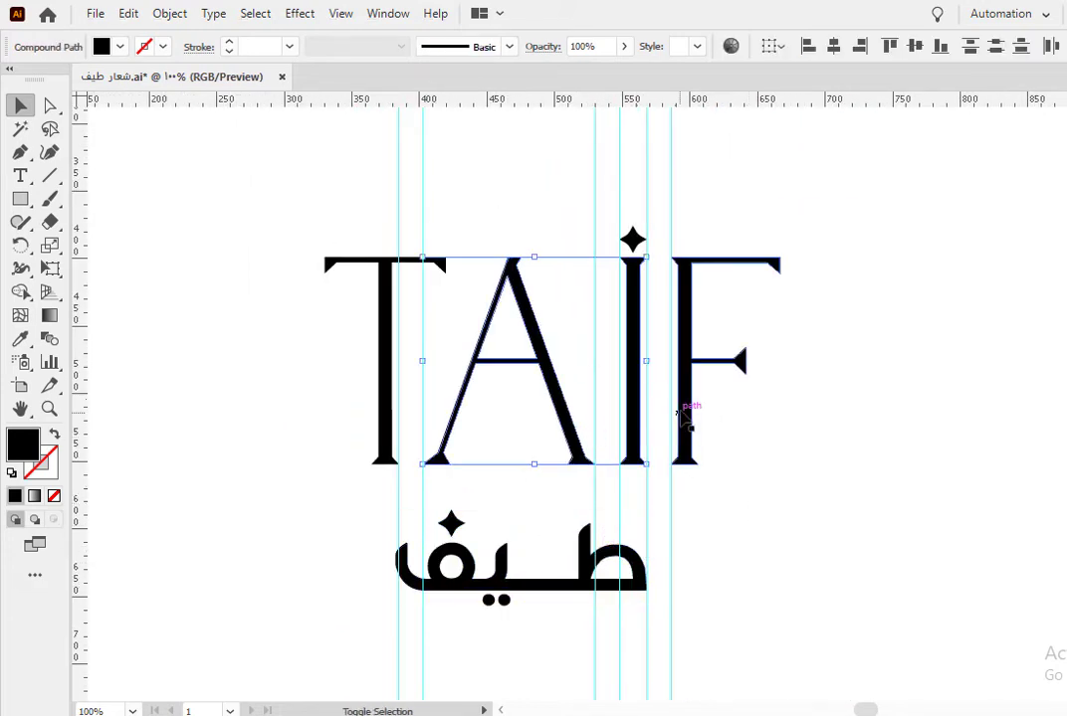
left_click(682, 417, "shift")
left_click(633, 241, "shift")
left_click(387, 338, "shift")
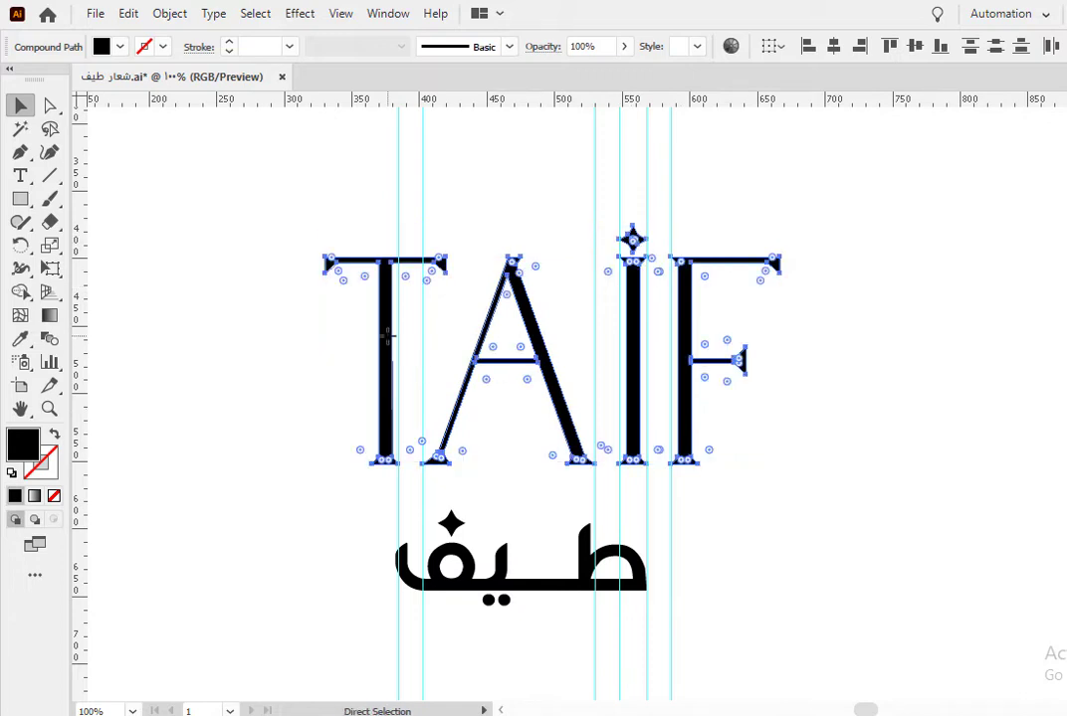
key("ctrl+g")
left_click(738, 534)
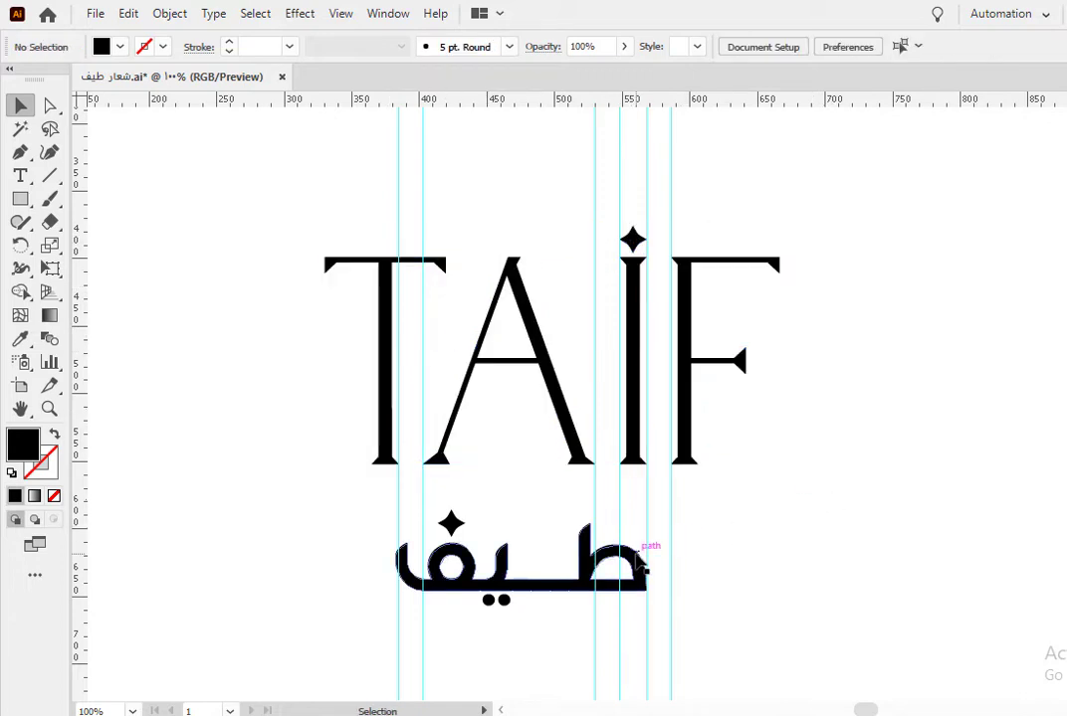
Enlarge the Arabic word to span from the guide at the T's foot to the guide at the F's foot
left_click_drag(647, 552, 398, 572)
left_click(374, 574)
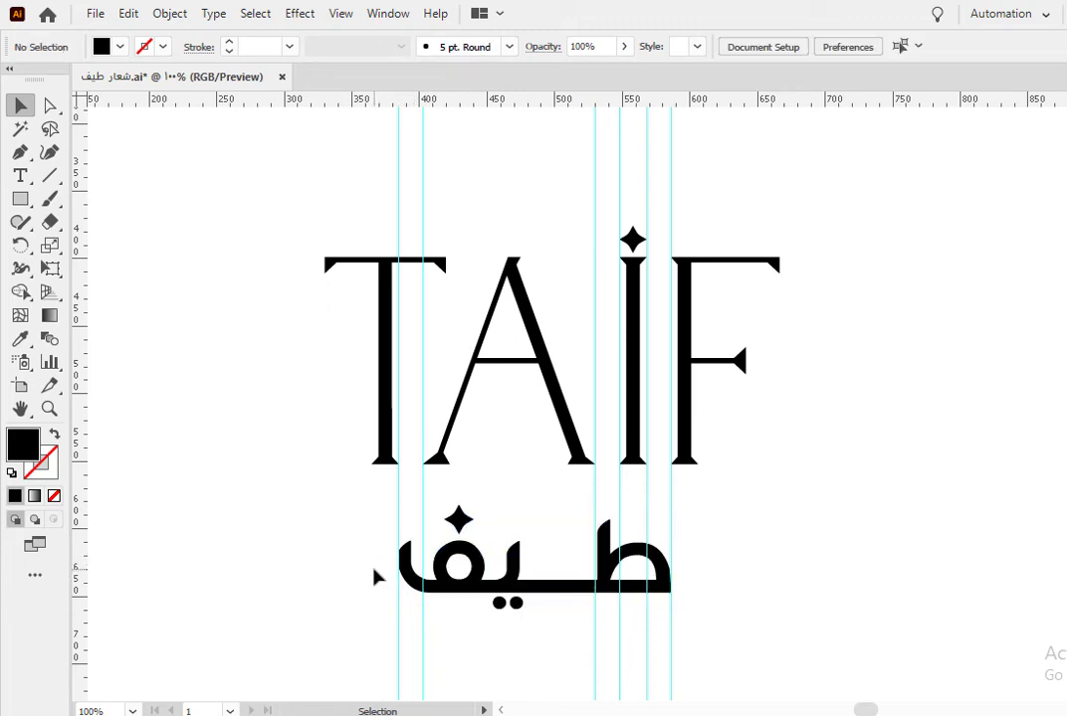
Try to align the horizontal centers of the Arabic word and the TAIF wordmark
left_click(602, 533)
left_click(580, 460, "shift")
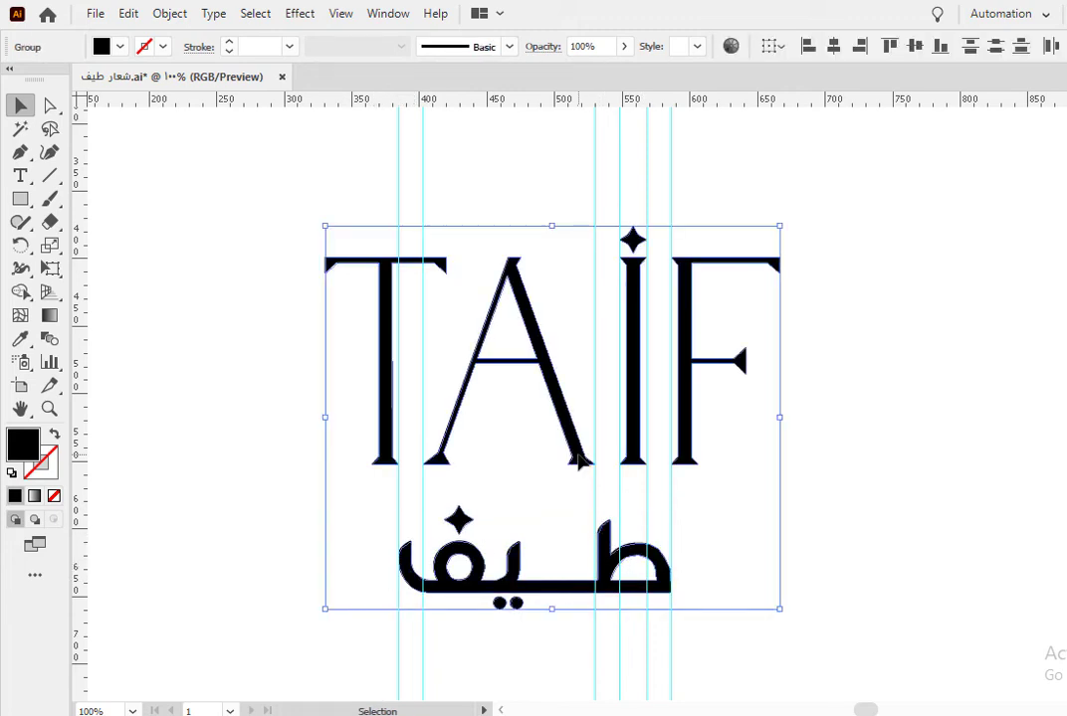
left_click(833, 45)
left_click(854, 428)
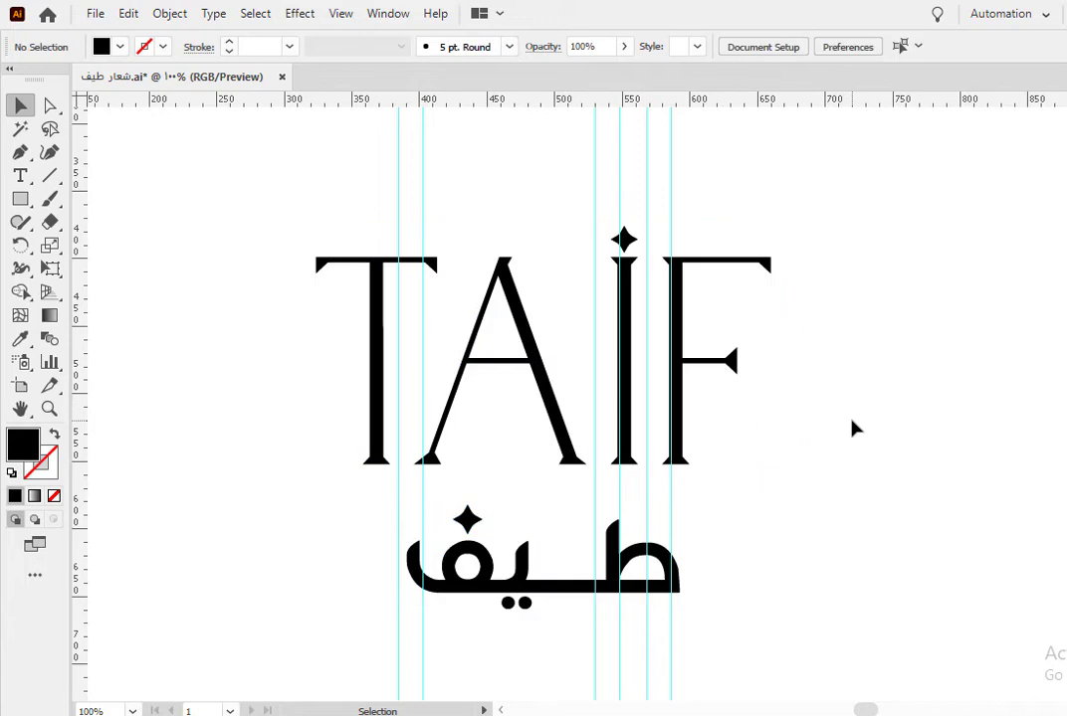
key("ctrl+a")
key("ctrl+shift+a")
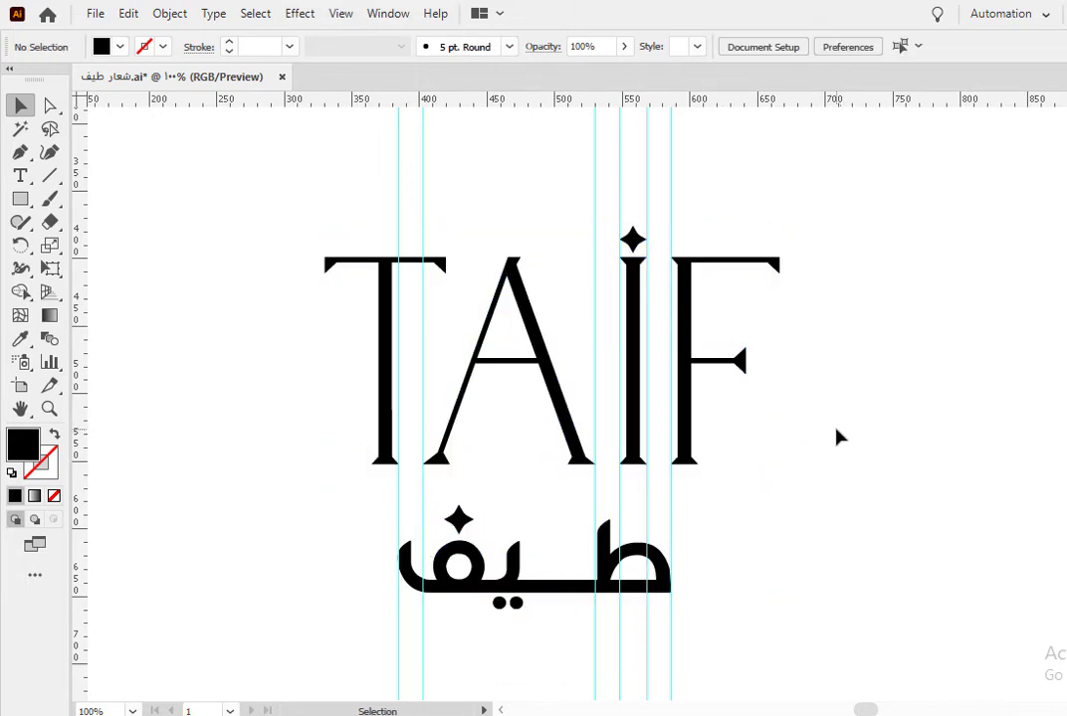
Delete all the vertical guides running through the logo
scroll(836, 436, "down", 1)
scroll(687, 503, "up", 2)
scroll(741, 483, "down", 4)
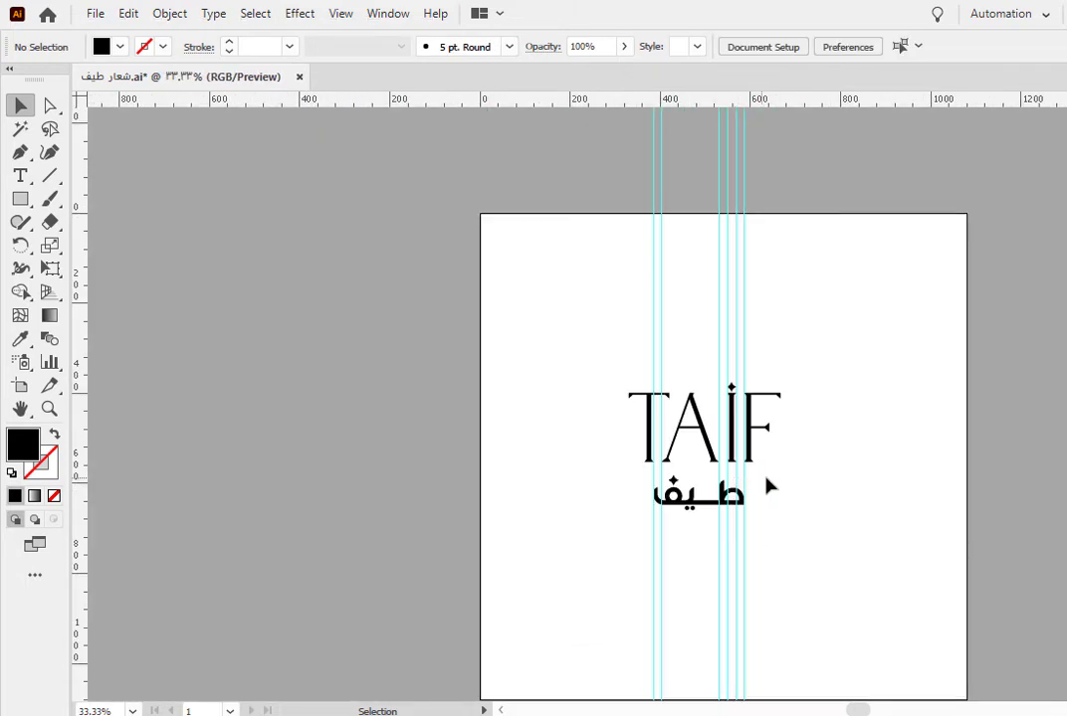
left_click_drag(780, 301, 425, 404)
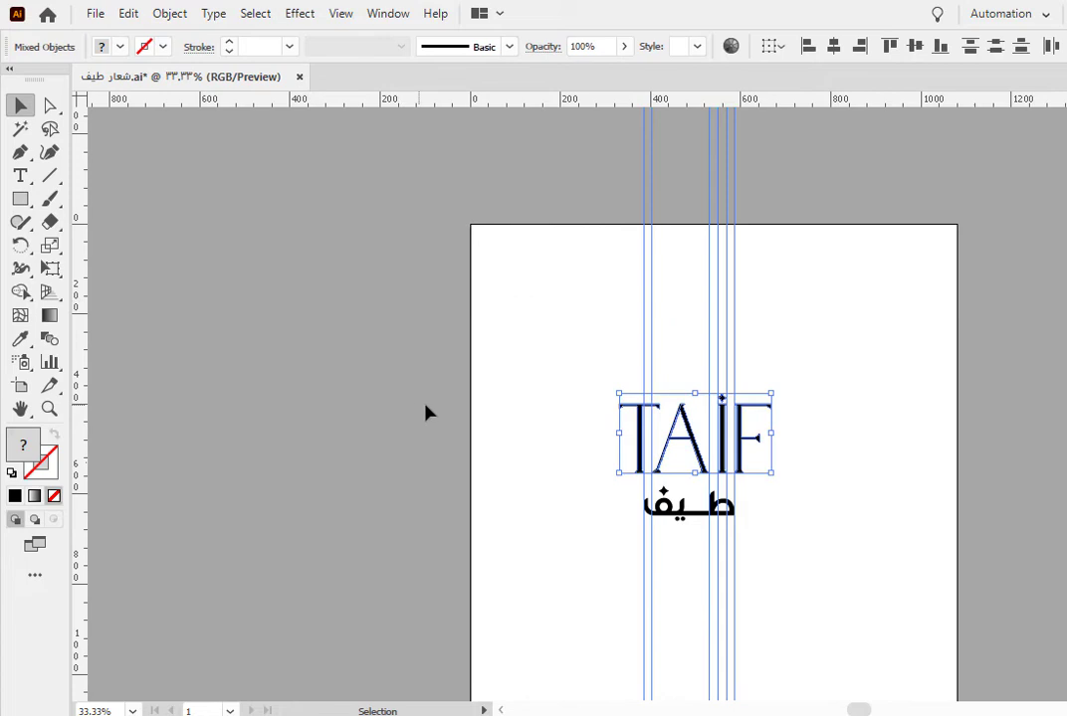
left_click(768, 336)
scroll(767, 411, "up", 2)
left_click_drag(771, 433, 760, 401)
left_click_drag(797, 199, 298, 287)
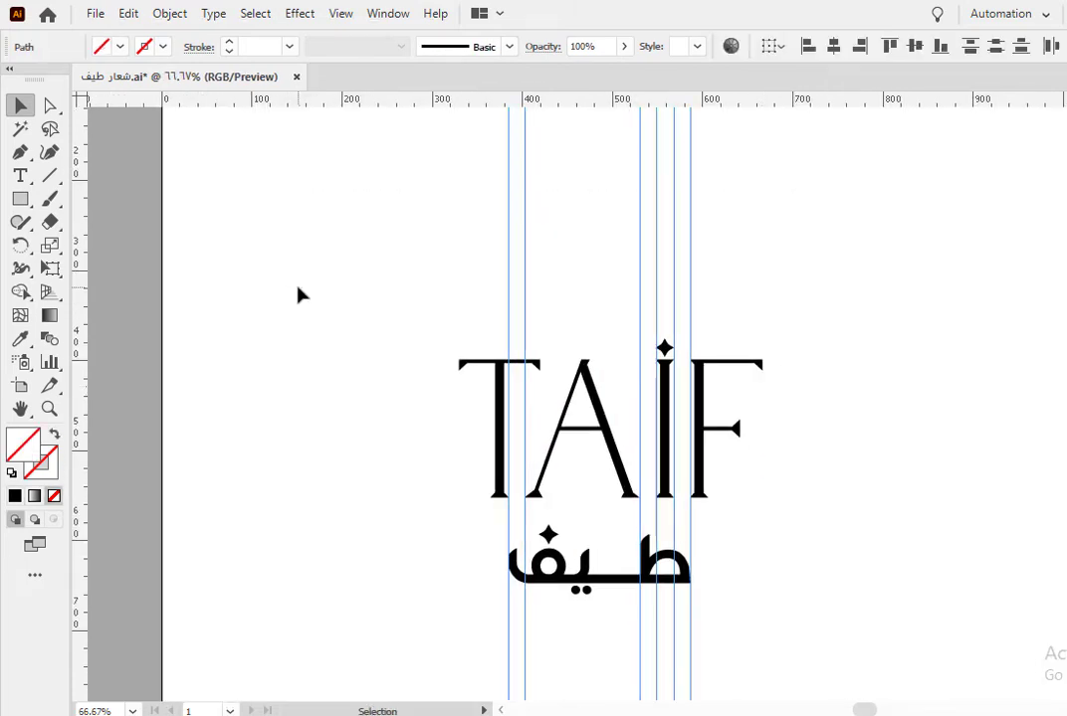
key("Delete")
Group the TAIF wordmark and the Arabic word into one logo
left_click_drag(810, 297, 503, 613)
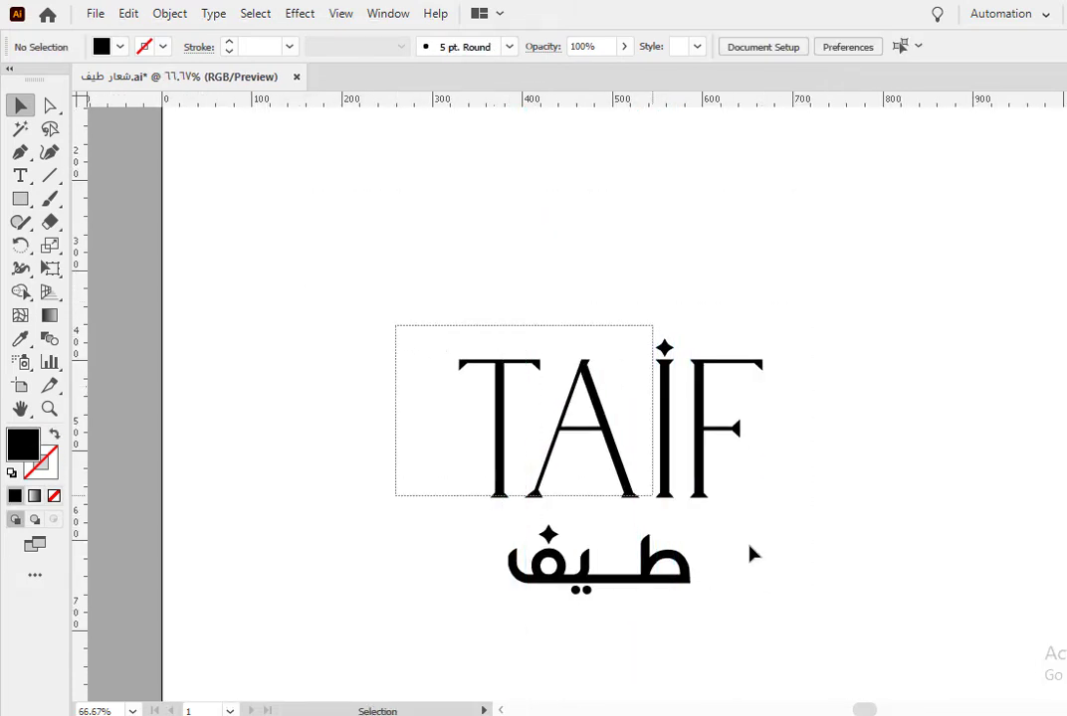
left_click_drag(753, 554, 806, 576)
right_click(697, 456)
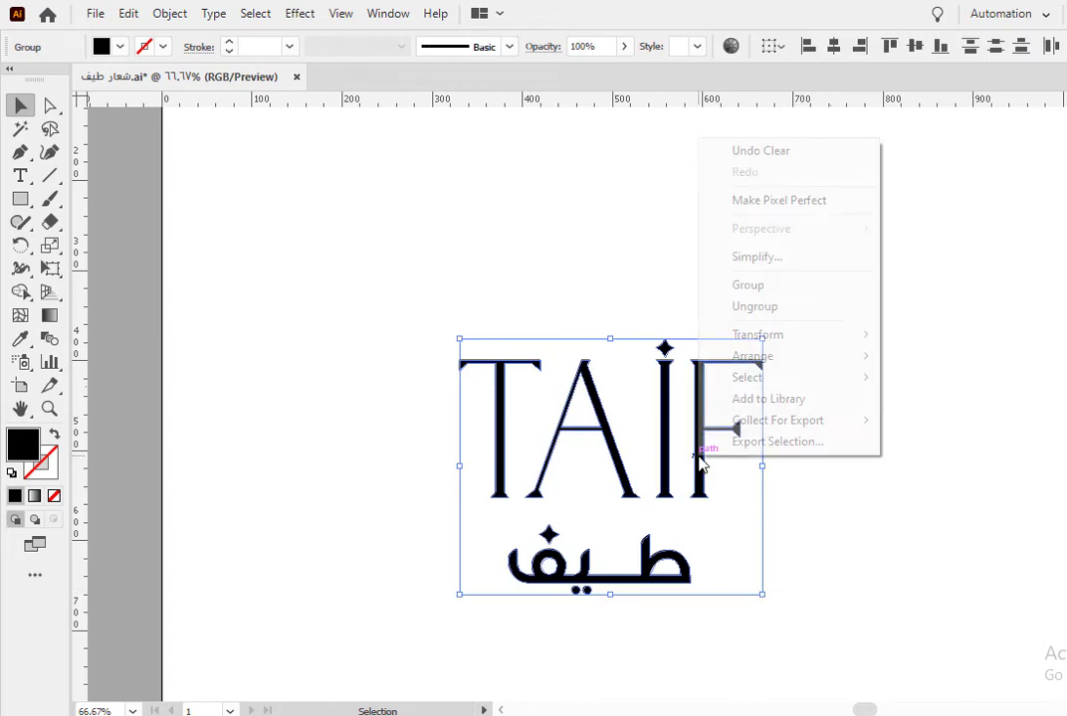
left_click(736, 290)
left_click(731, 323)
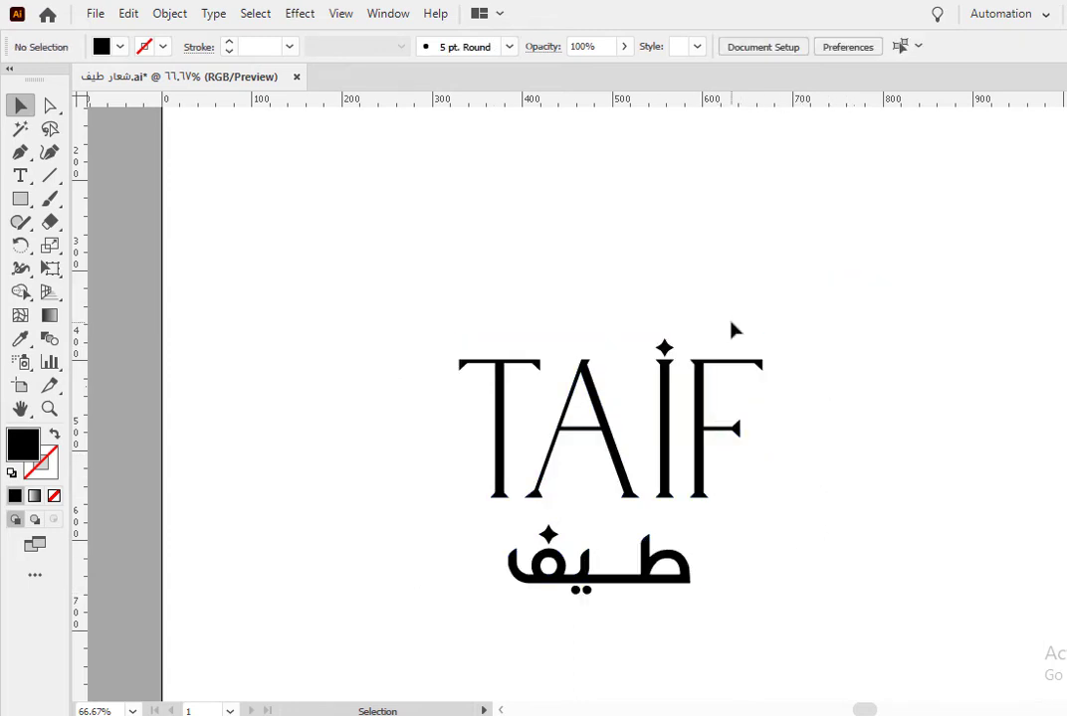
Center the grouped logo horizontally and vertically on the artboard
left_click(711, 377)
left_click(834, 46)
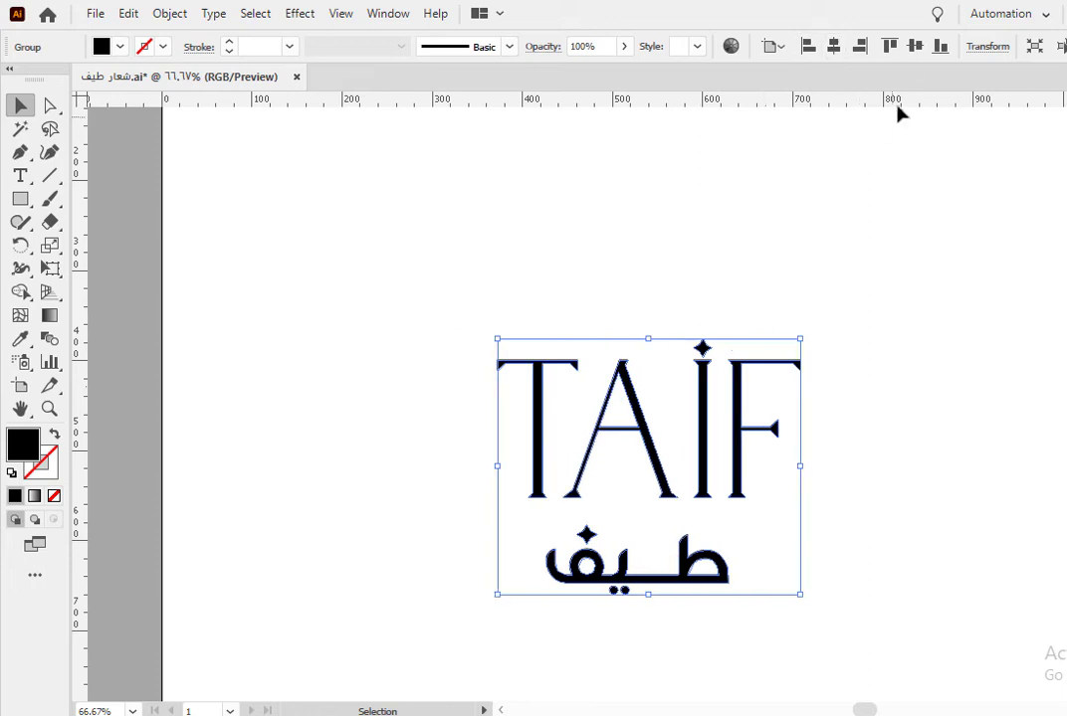
left_click(914, 47)
left_click(917, 242)
Draw a dark green square about 150 px wide and place it in the artboard's upper left corner
left_click_drag(878, 454, 840, 376)
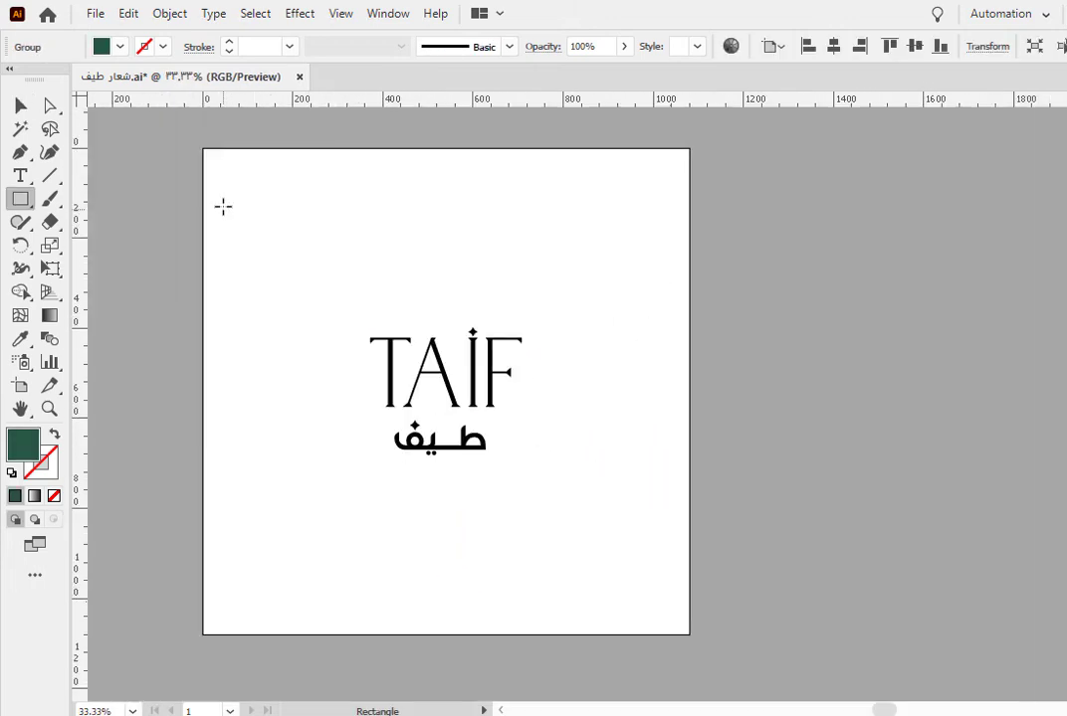
left_click_drag(220, 207, 258, 238)
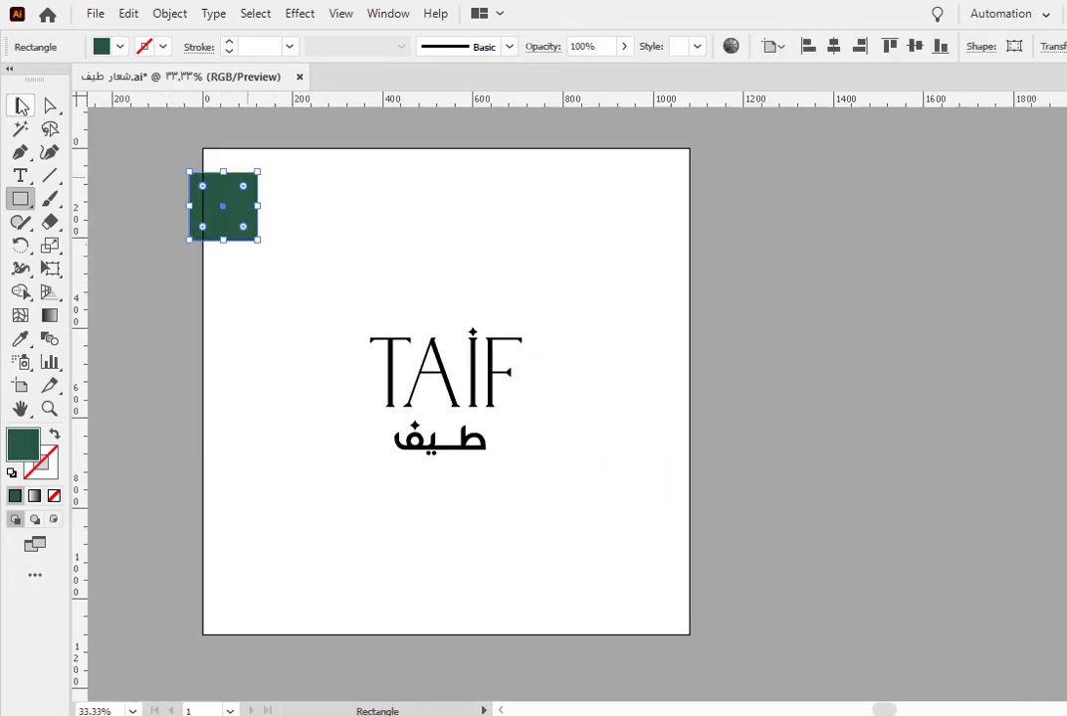
left_click_drag(208, 209, 233, 199)
left_click(460, 385)
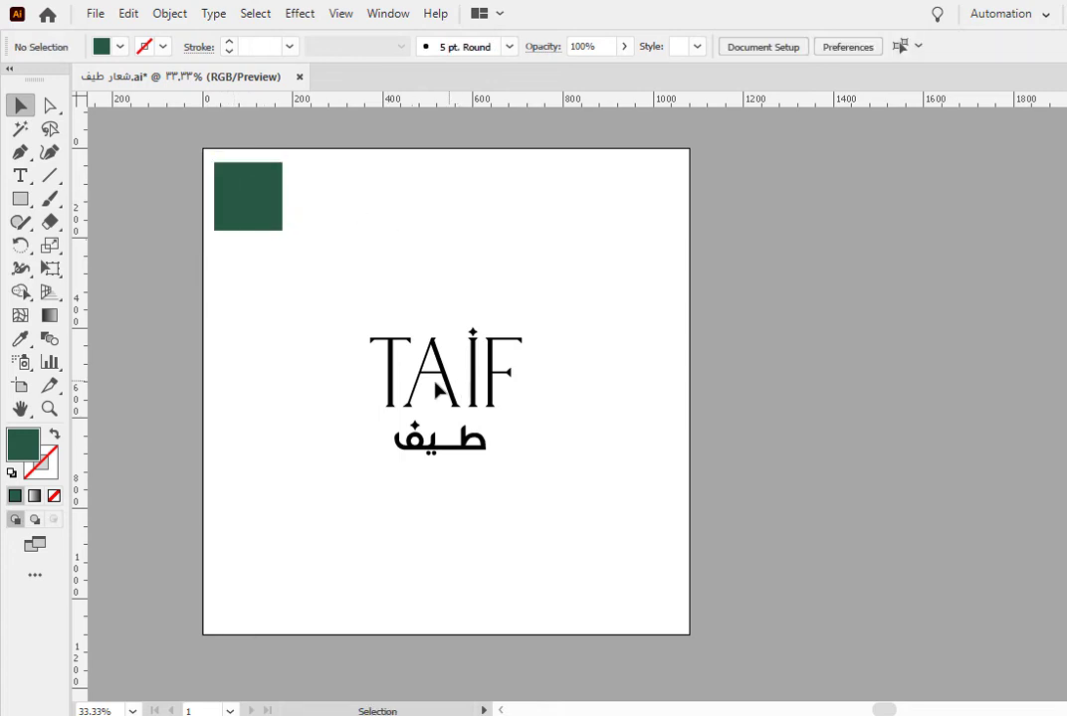
Color the logo with the square's dark green using the Eyedropper and move the square off the artboard's right side
left_click(443, 392)
left_click(22, 340)
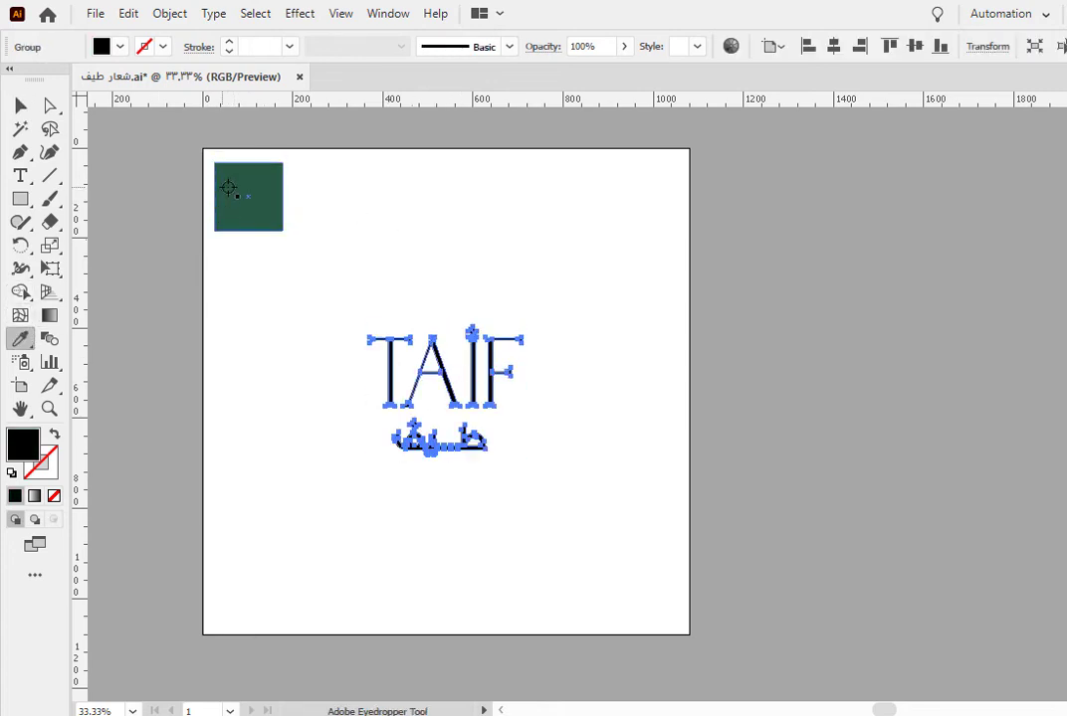
left_click(242, 186)
left_click(26, 108)
left_click_drag(268, 209, 764, 199)
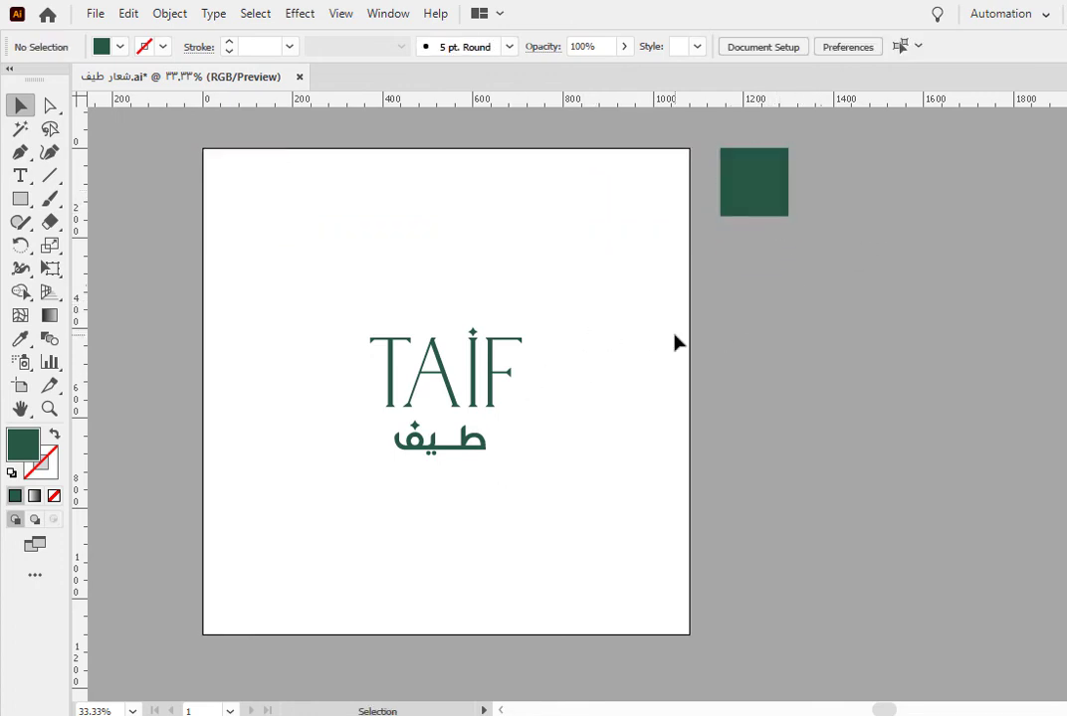
Duplicate the artboard with its logo and place the copy beside the original on its left
left_click_drag(597, 342, 901, 332)
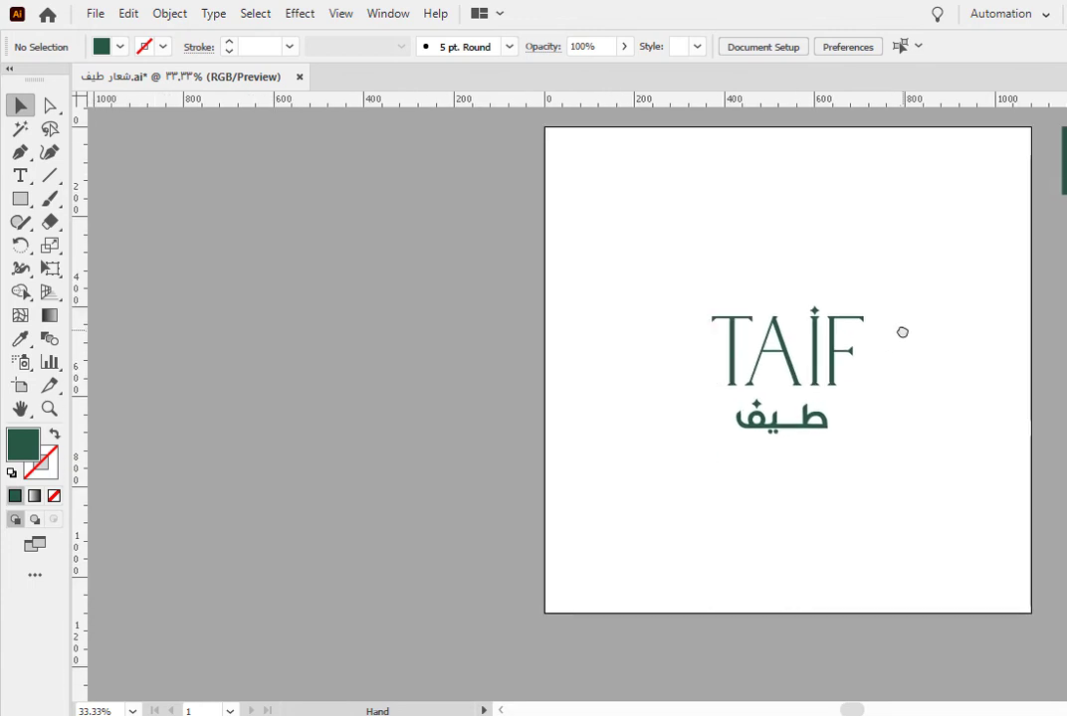
left_click_drag(362, 369, 477, 378)
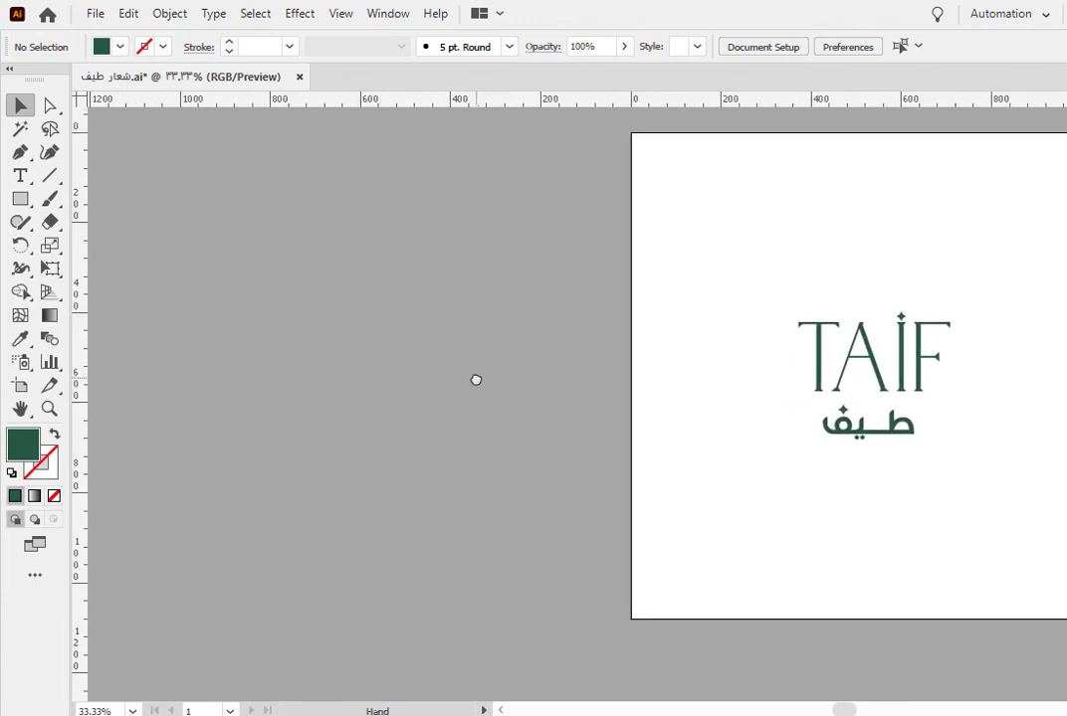
left_click_drag(528, 331, 418, 314)
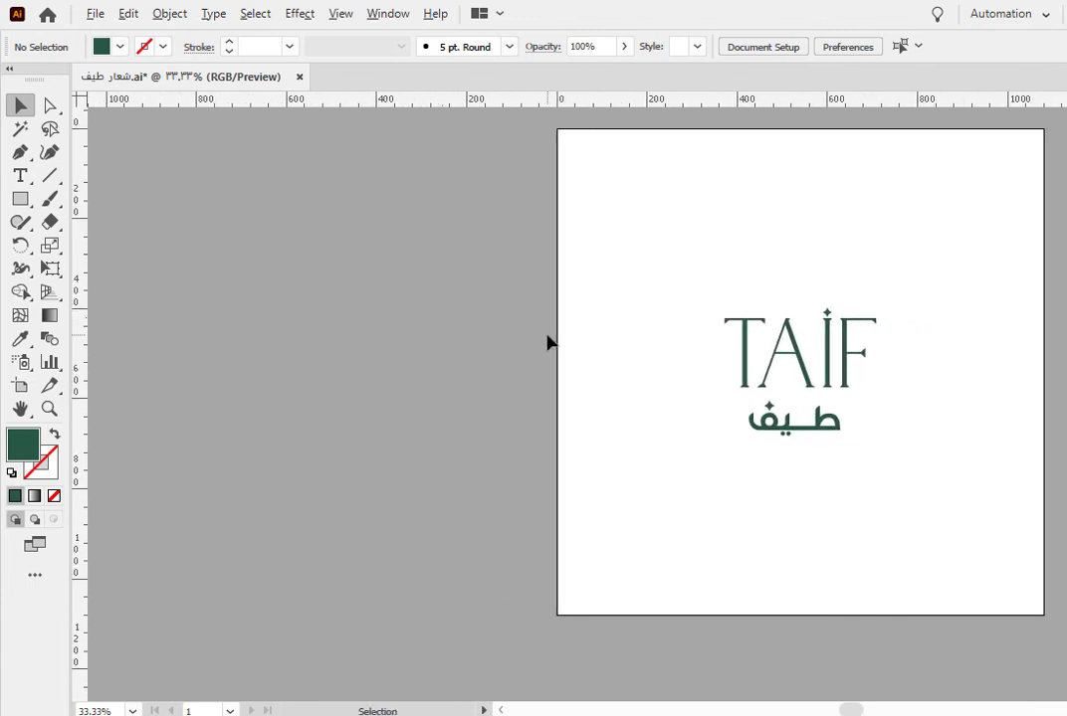
scroll(553, 350, "down", 1)
left_click_drag(559, 357, 601, 337)
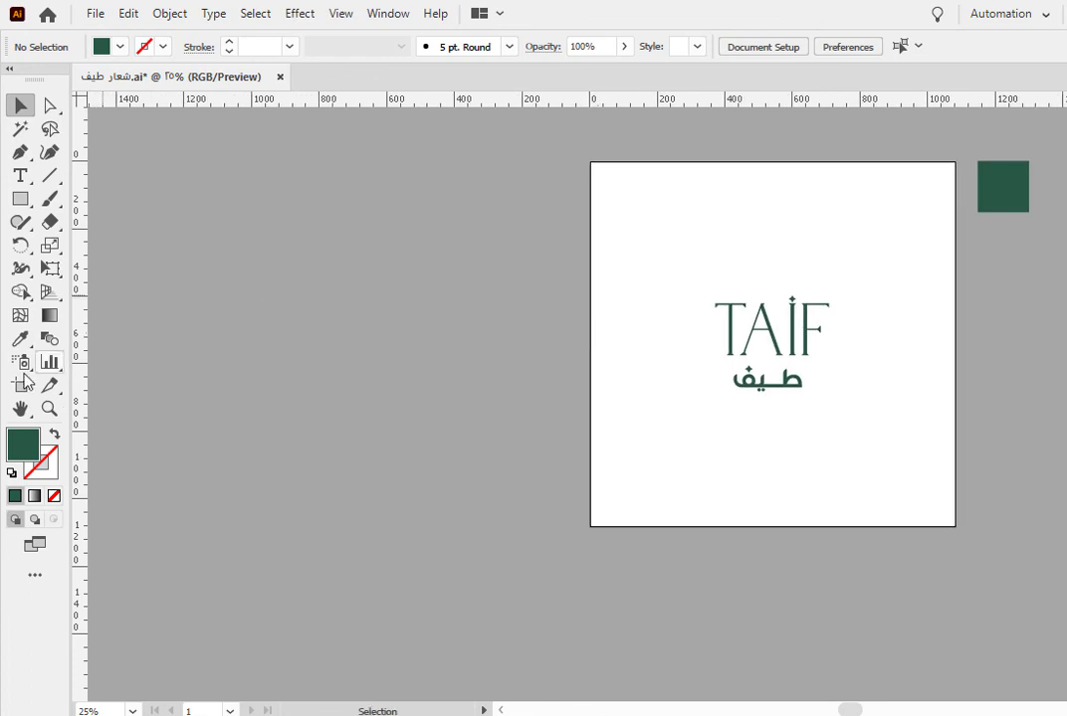
left_click(24, 381)
left_click_drag(676, 405, 296, 436)
left_click(20, 106)
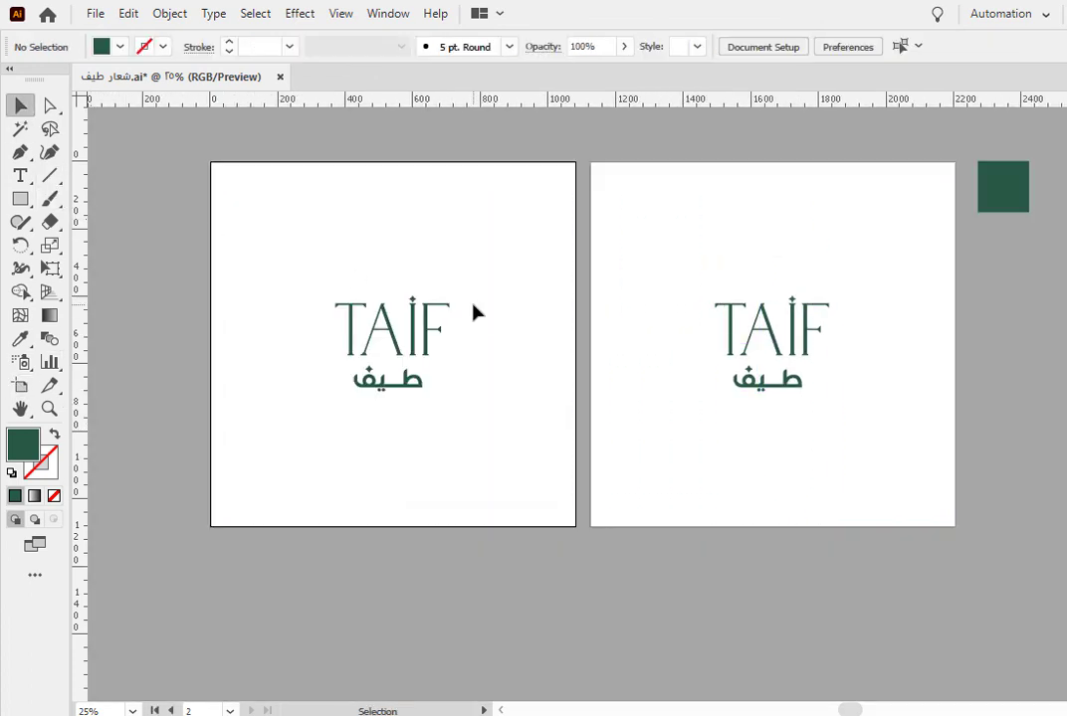
Delete the logo from the duplicate left artboard and cover that artboard with a dark green rectangle
left_click(424, 341)
key("Delete")
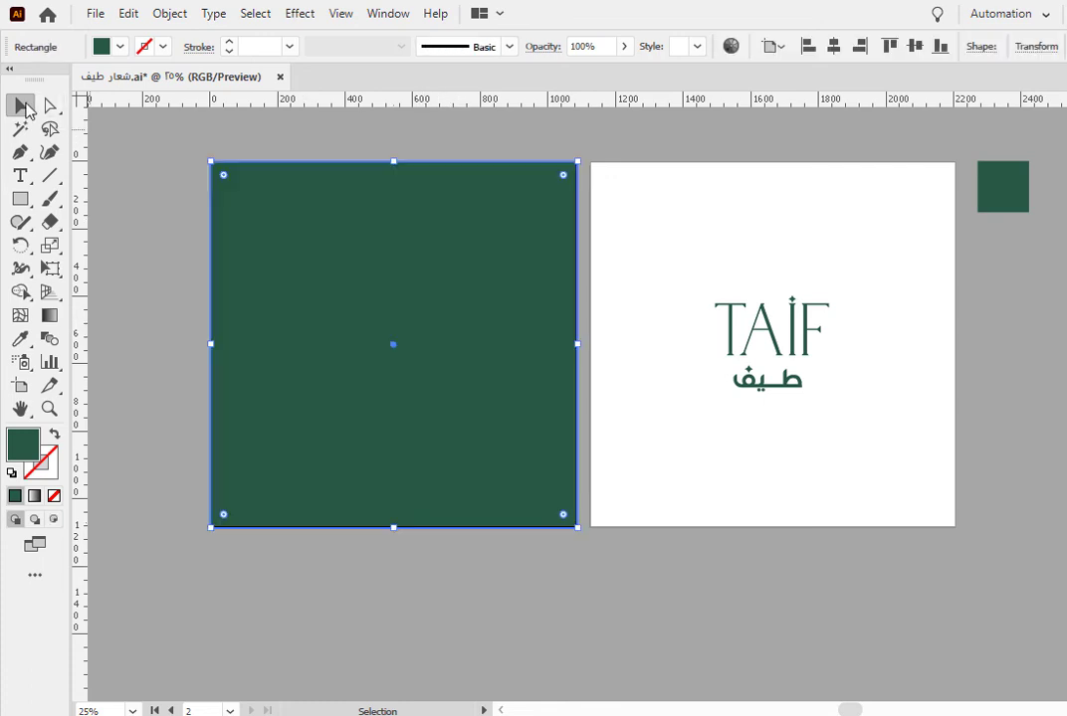
left_click(110, 171)
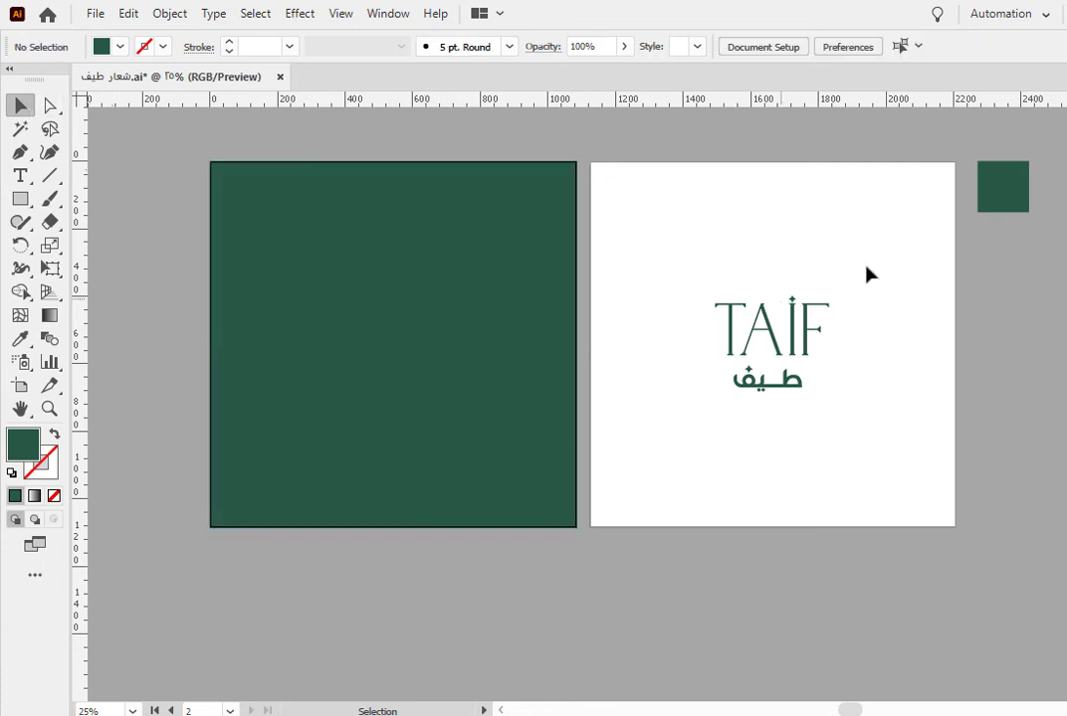
Copy the logo from the white artboard to the center of the green one and color the copy white with the Eyedropper
left_click(808, 333)
left_click_drag(808, 336, 426, 350)
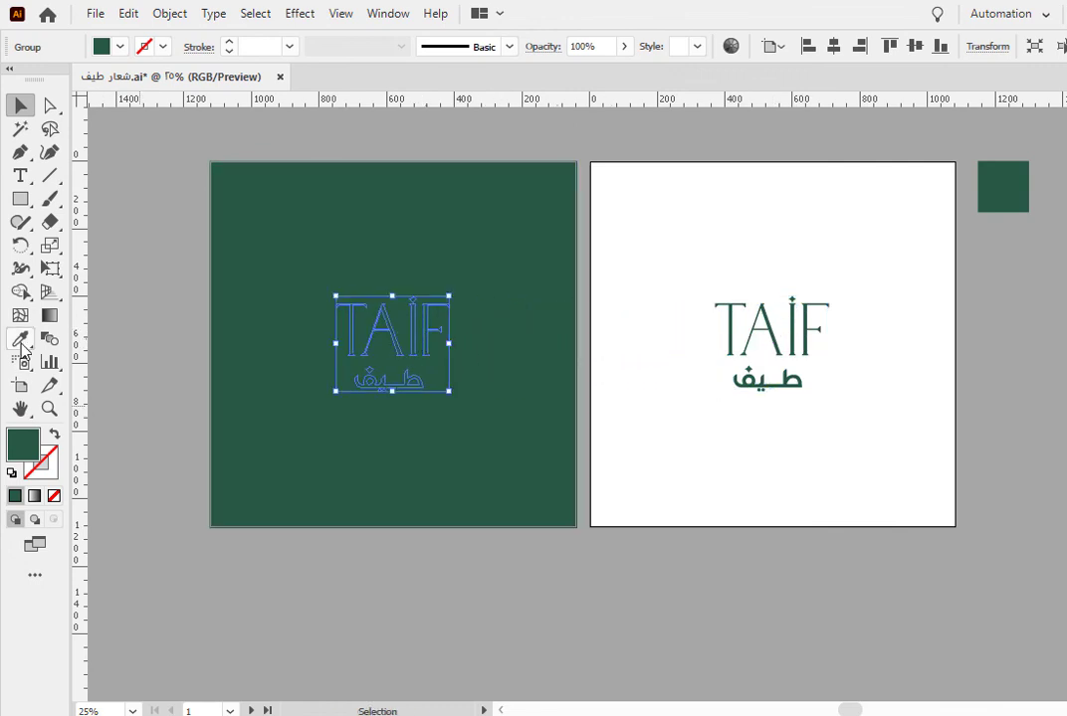
left_click(21, 342)
left_click(20, 104)
Bring the white logo copy to the front, above the dark green background rectangle
right_click(421, 315)
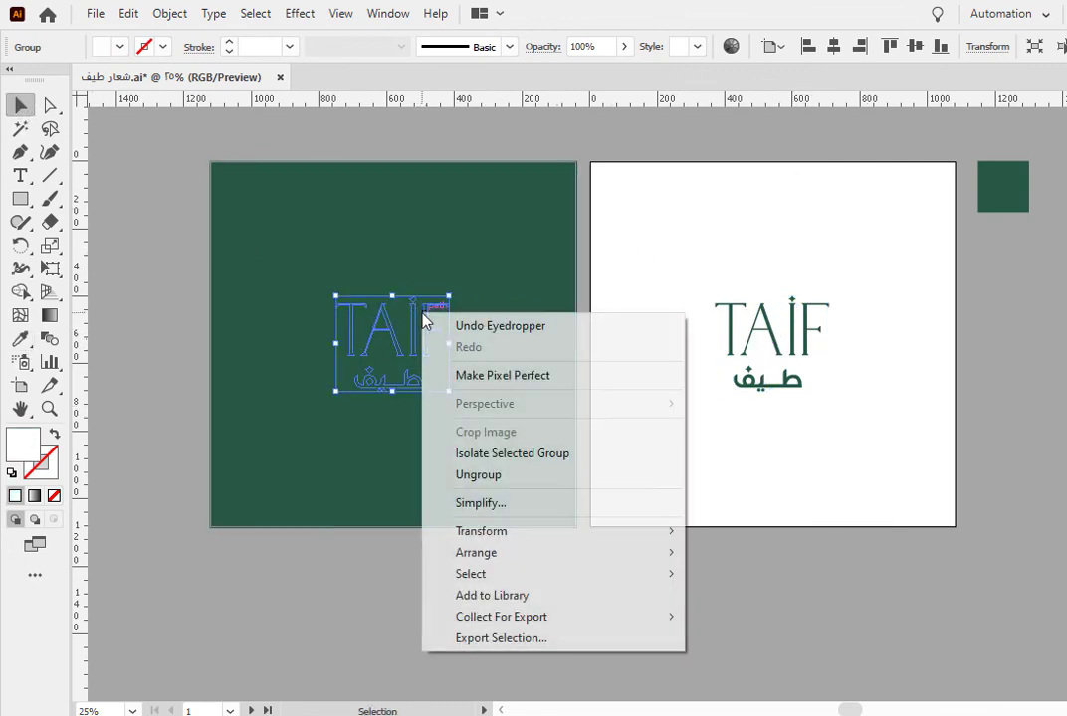
mouse_move(489, 560)
left_click(722, 553)
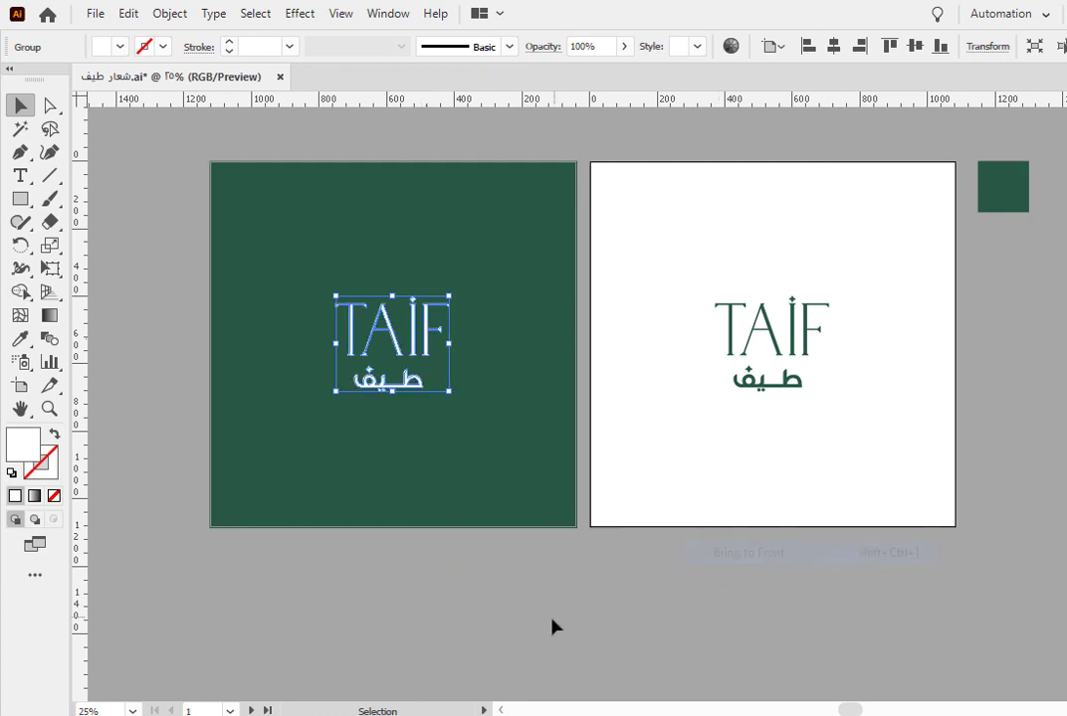
left_click(678, 520)
left_click_drag(678, 520, 655, 535)
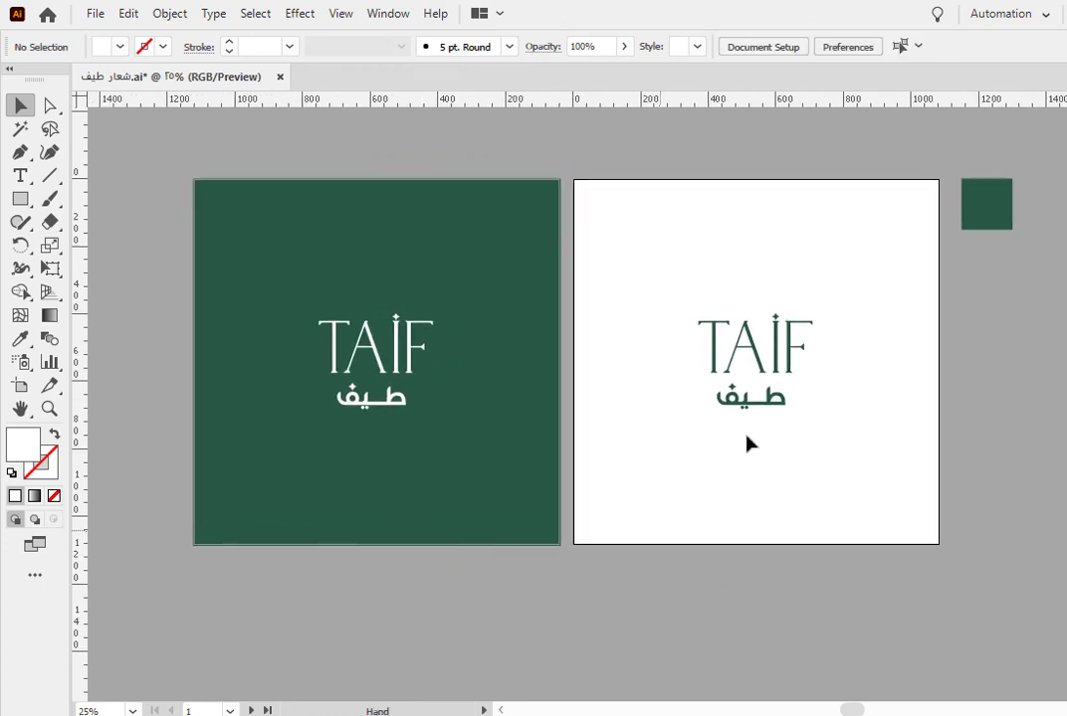
Delete the small dark green sample square outside the white artboard
left_click(986, 204)
key("Delete")
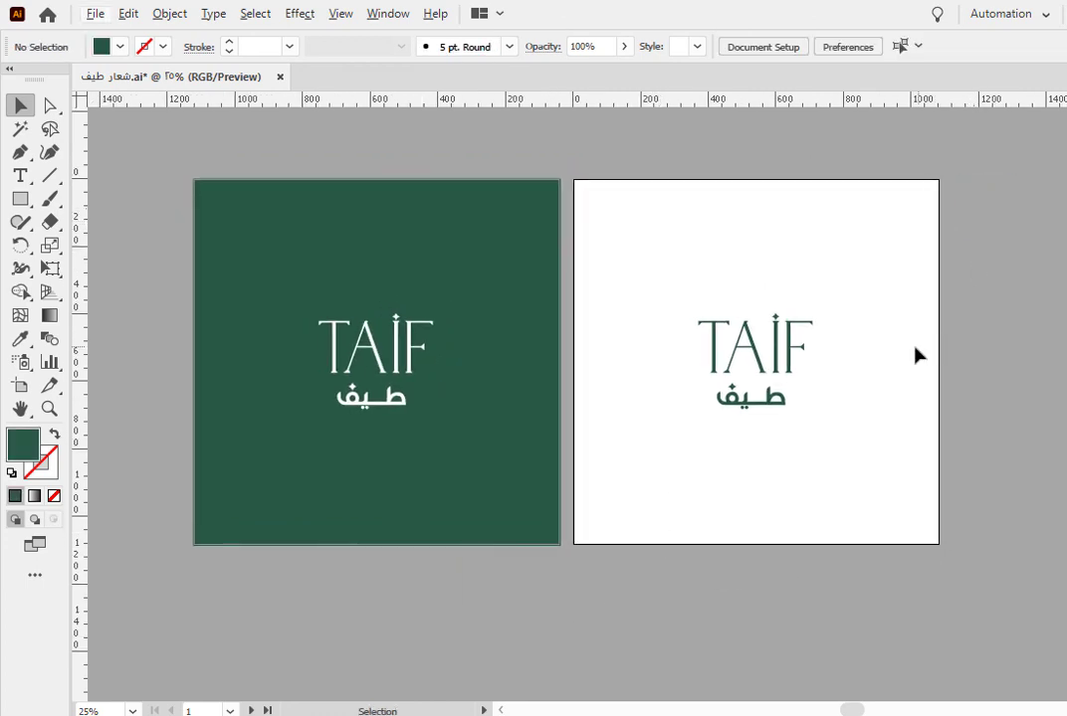
left_click_drag(902, 369, 909, 369)
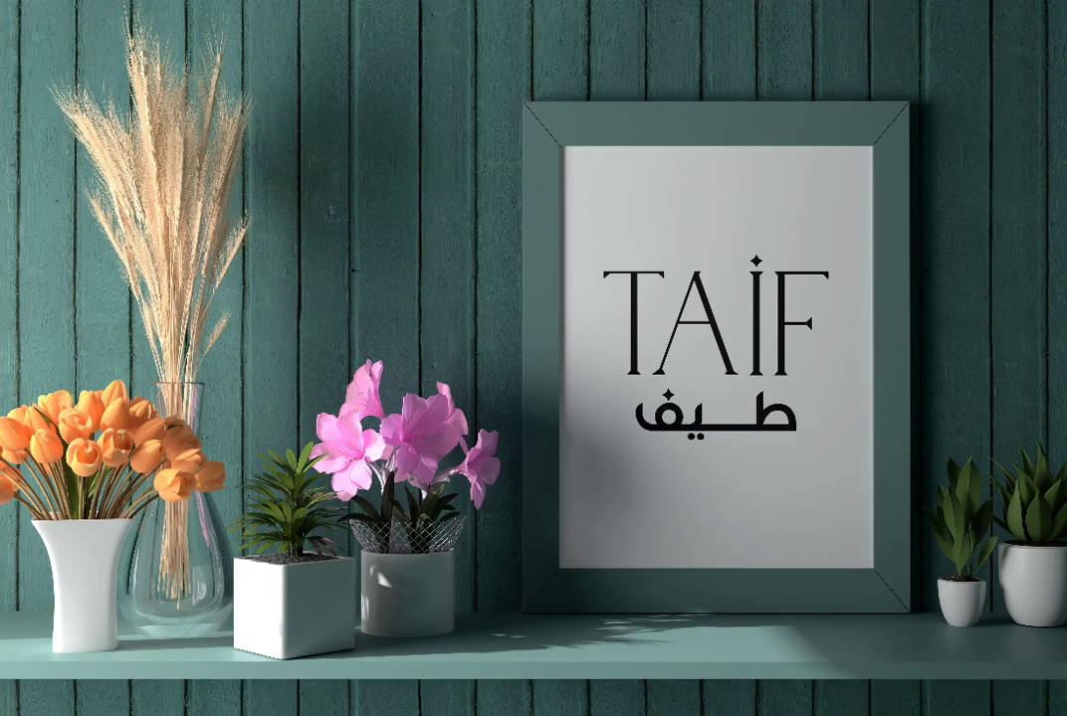